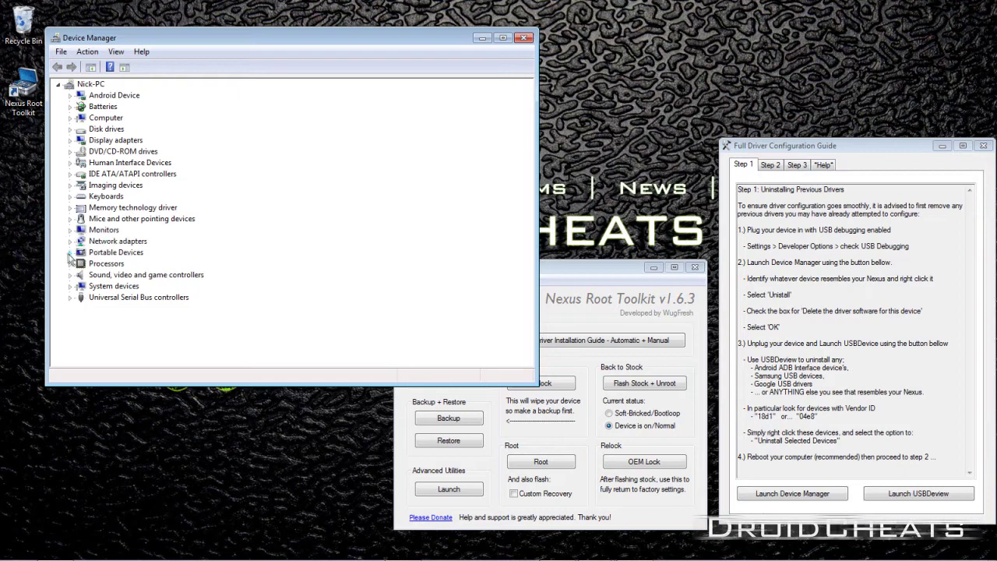
Uninstall the Nexus 10 portable device from Device Manager, confirm the removal and close Device Manager
left_click(71, 252)
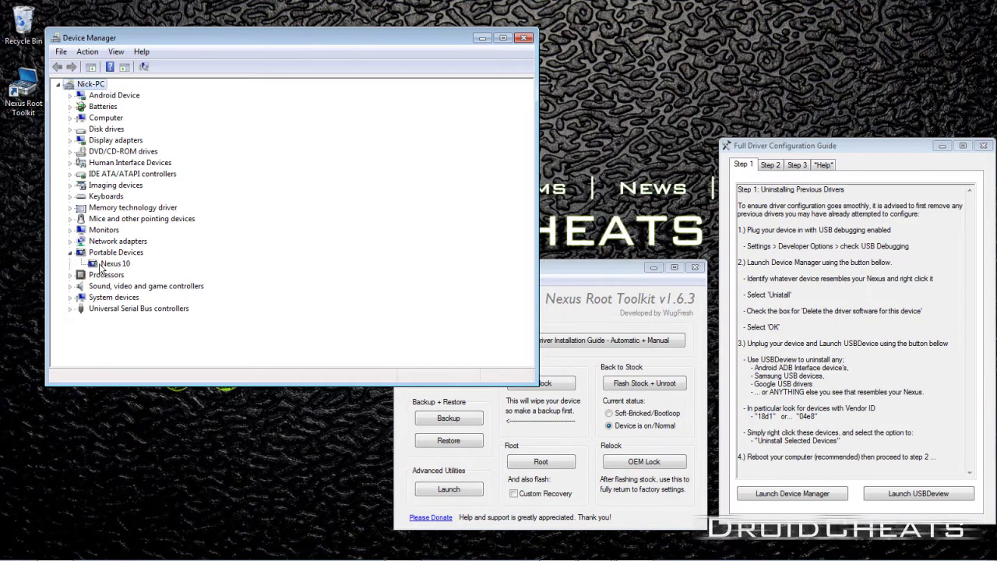
right_click(100, 266)
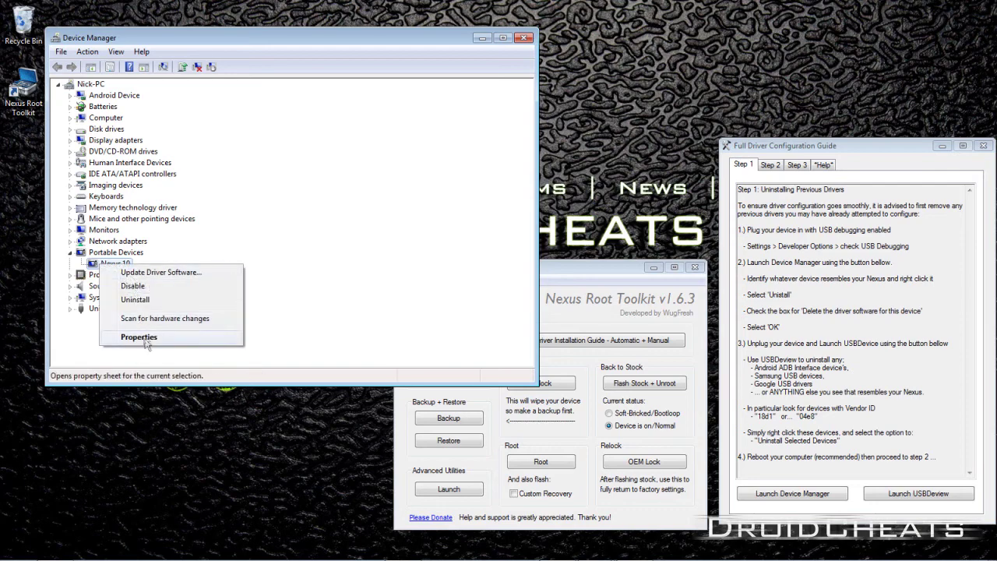
left_click(139, 299)
left_click(529, 335)
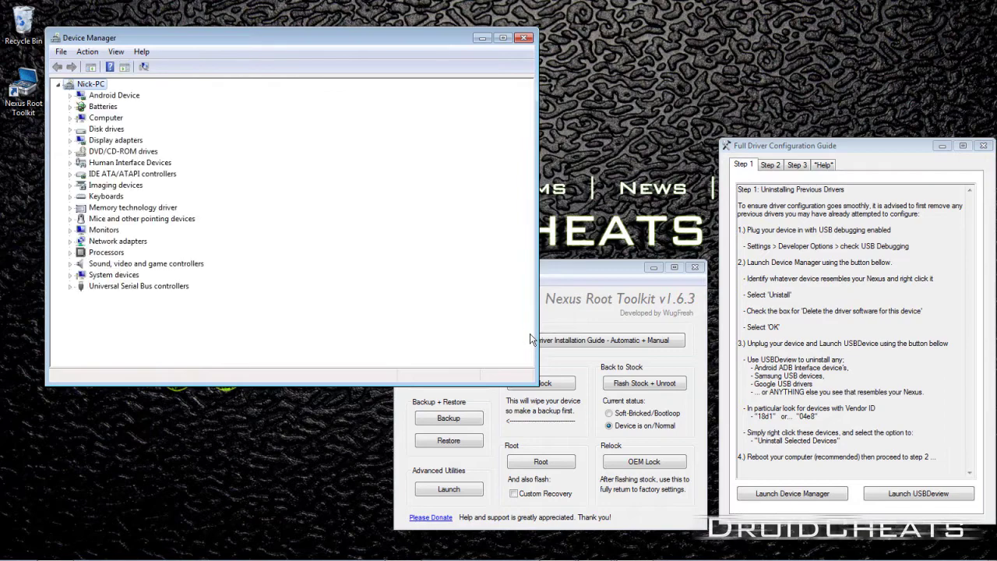
left_click(523, 37)
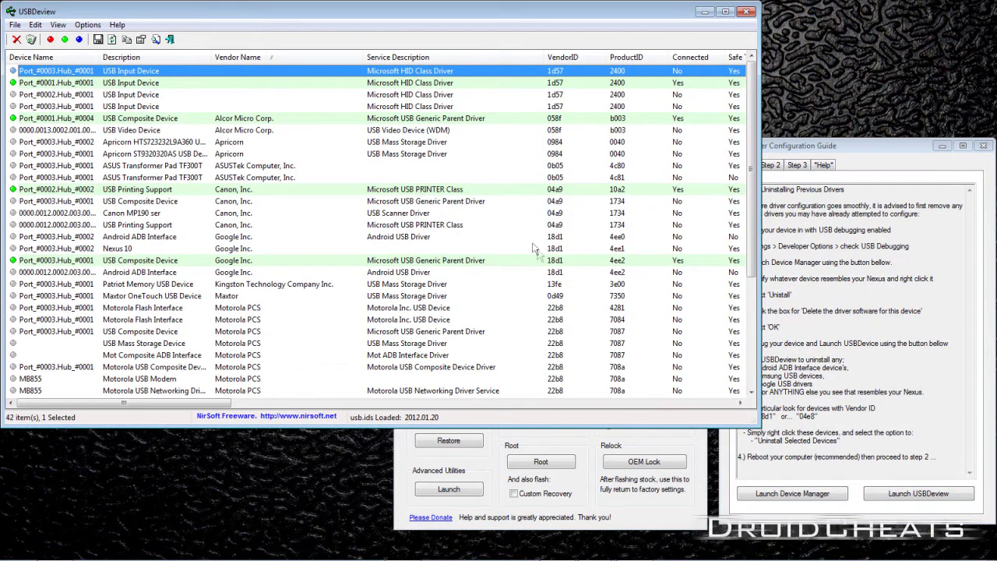
In USBDeview, uninstall the Google Android ADB Interface with product ID 4ee0
left_click(242, 239)
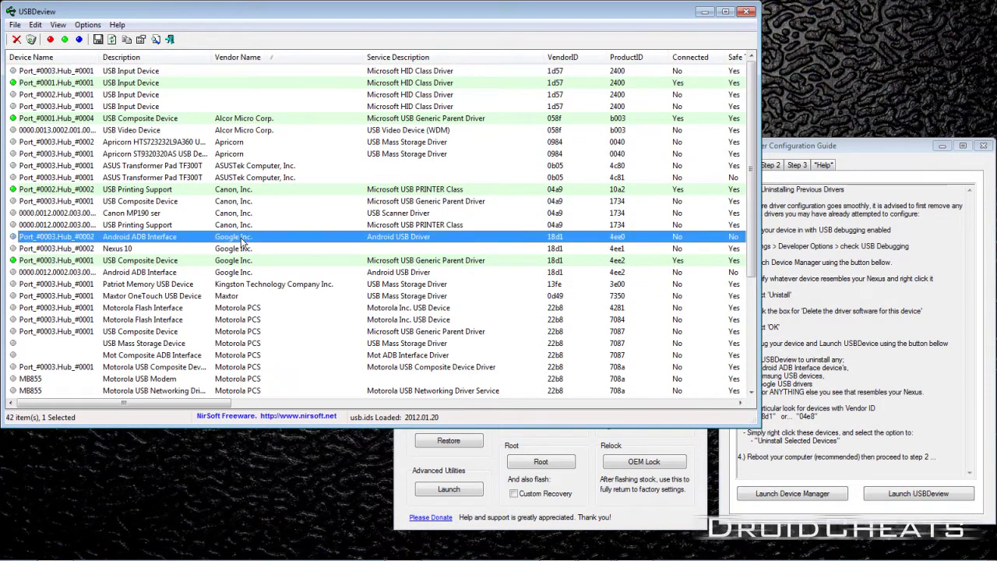
right_click(243, 243)
left_click(275, 260)
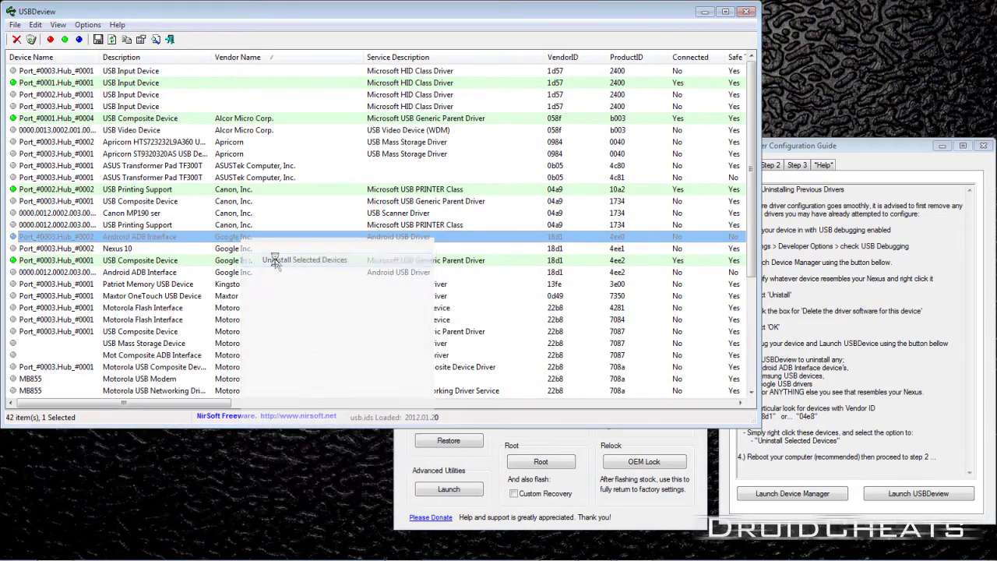
left_click(518, 329)
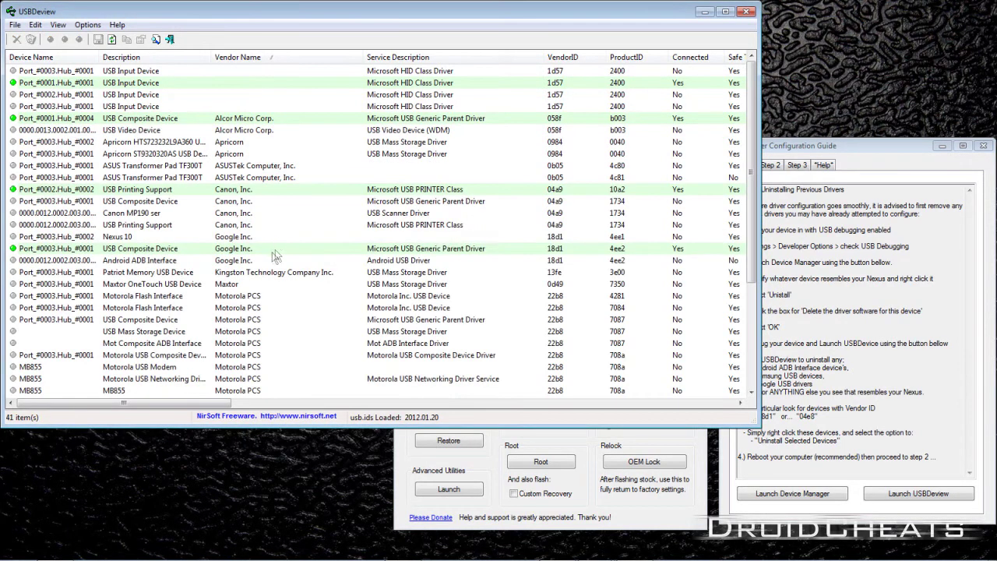
Try to uninstall the connected Google USB Composite Device with product ID 4ee2
right_click(266, 251)
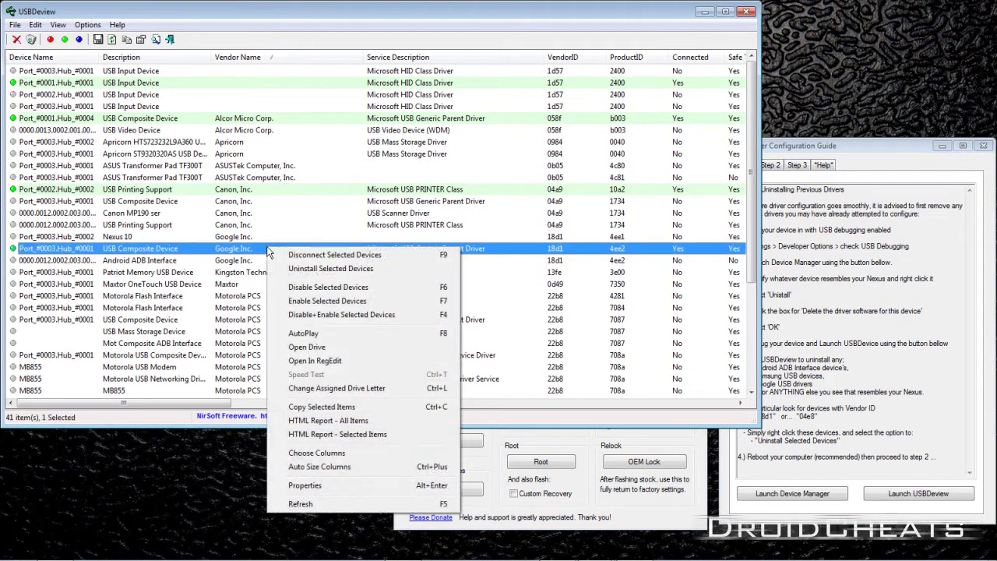
left_click(303, 274)
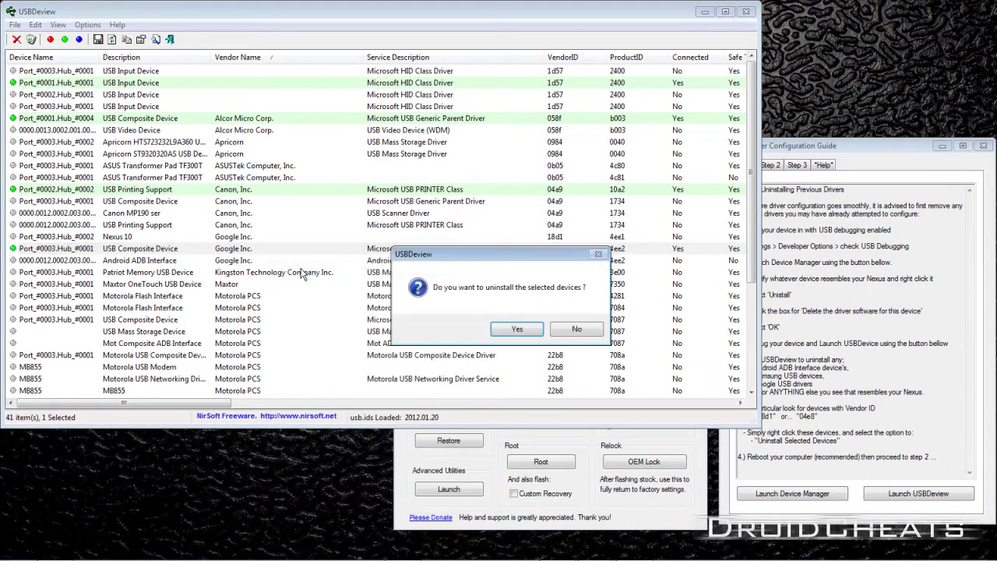
left_click(502, 323)
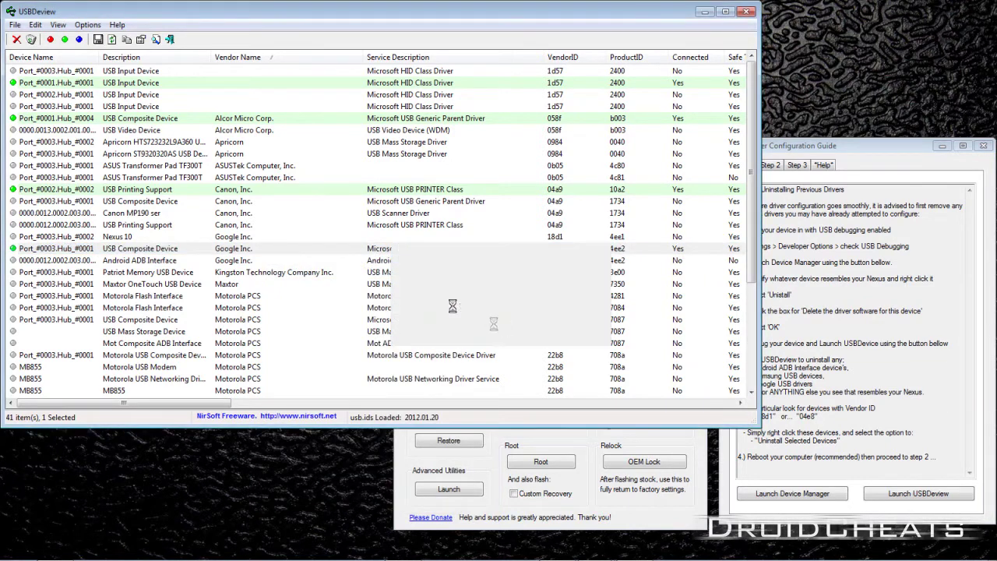
Uninstall the Google Nexus 10 device entry with product ID 4ee1
right_click(253, 240)
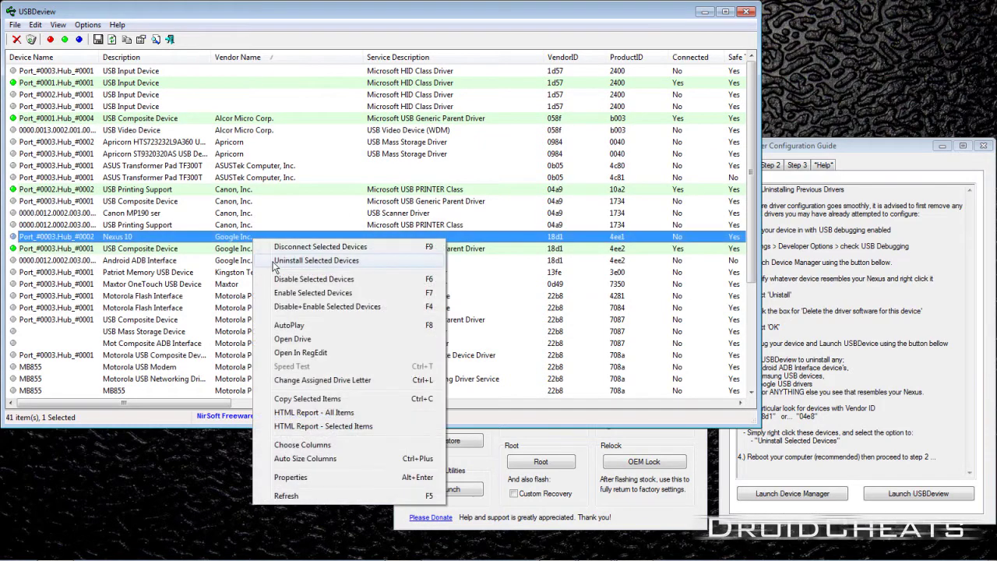
left_click(276, 265)
left_click(515, 331)
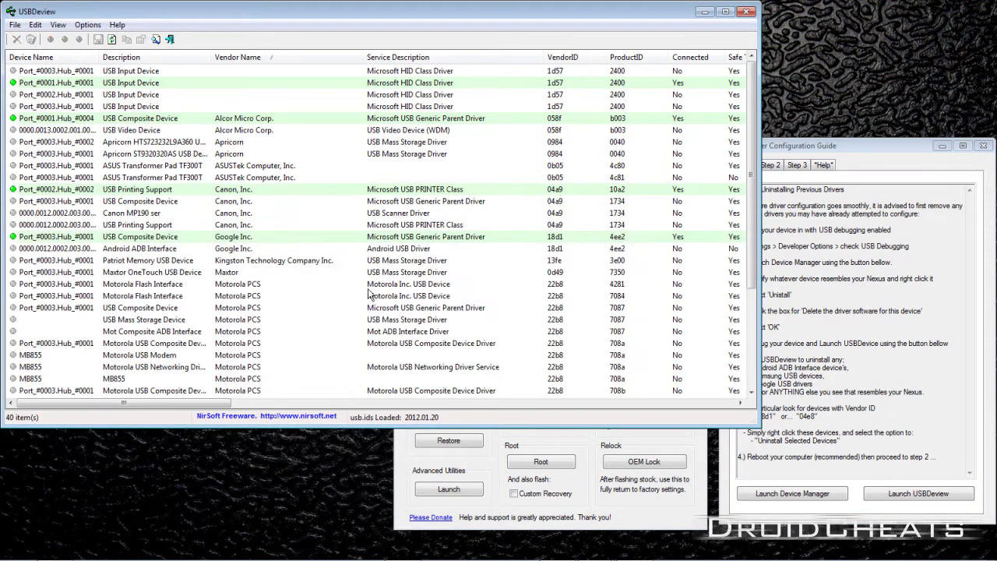
Try again to uninstall the connected Google USB Composite Device
right_click(227, 239)
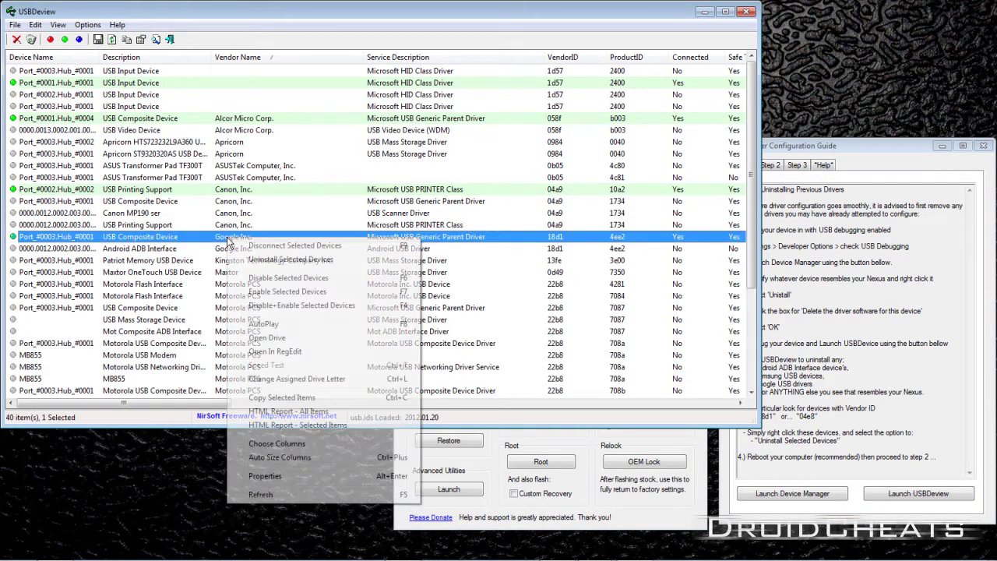
left_click(253, 262)
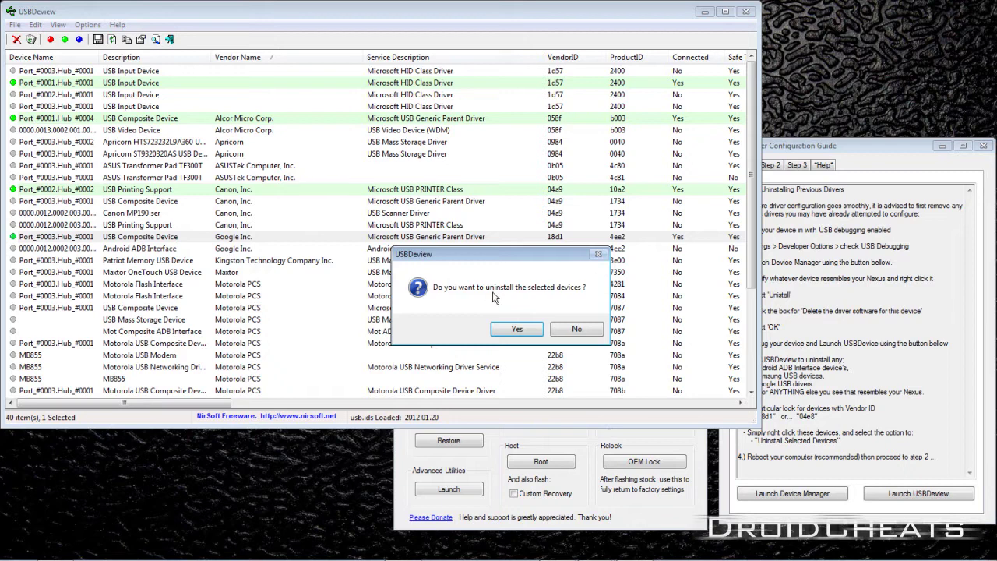
left_click(515, 331)
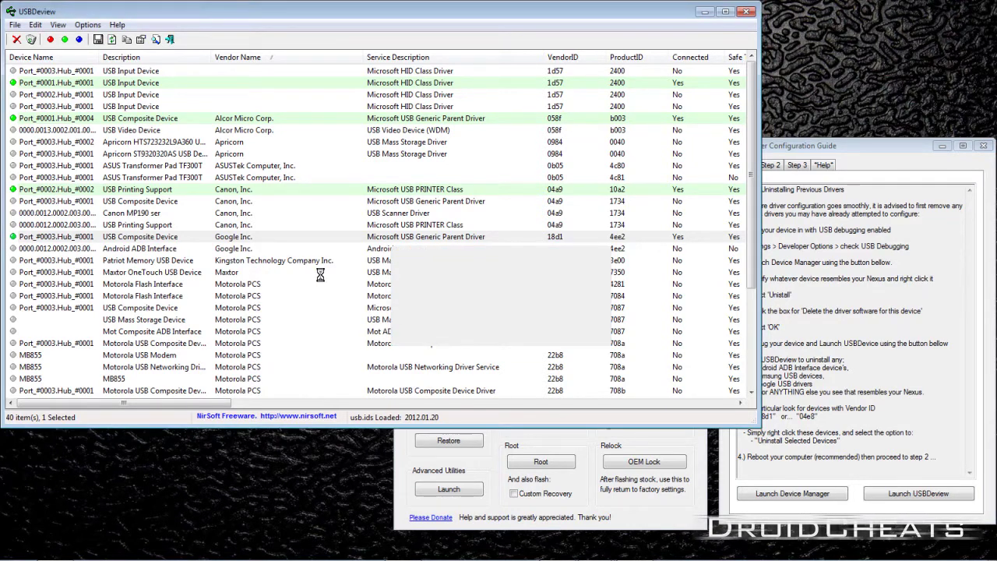
Try to uninstall the remaining Google Android ADB Interface with product ID 4ee2
left_click(232, 249)
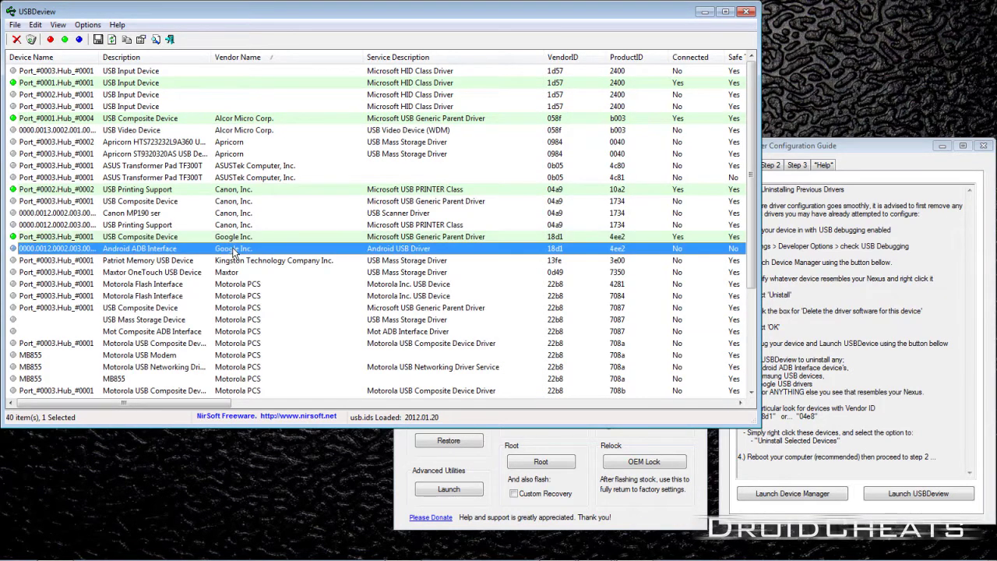
right_click(232, 249)
left_click(263, 273)
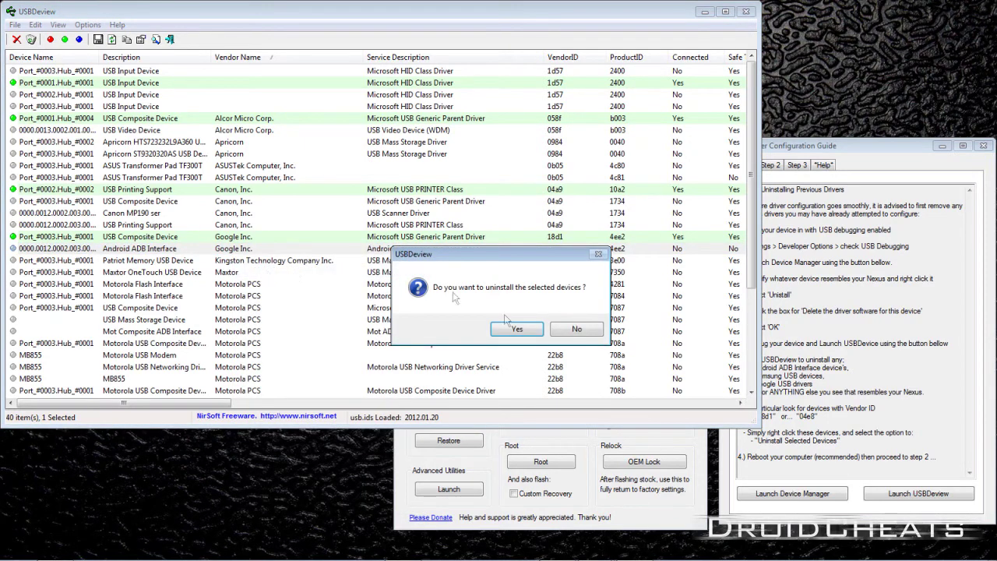
left_click(517, 330)
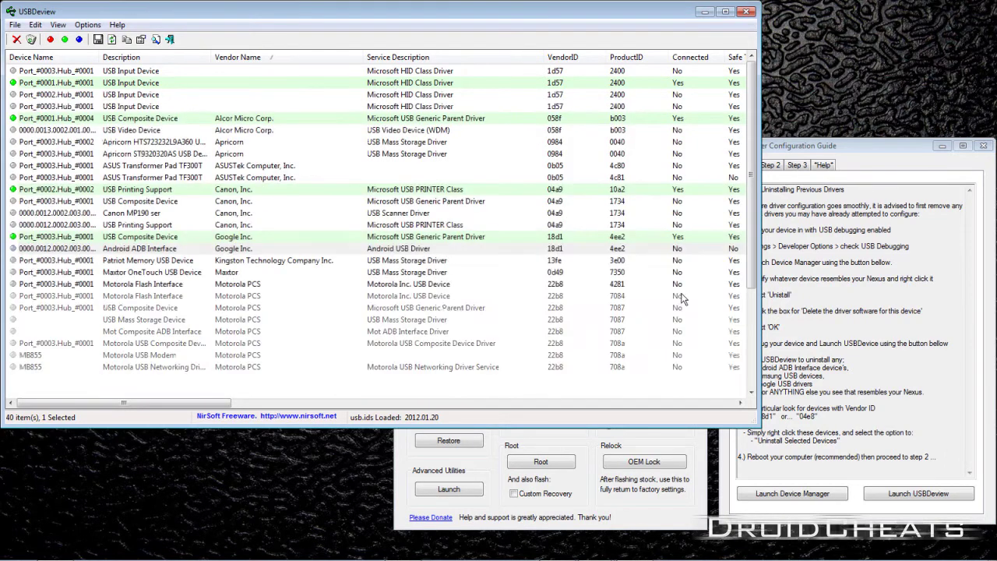
Uninstall the connected Google USB Composite Device, repeating the removal if it stays listed, and close USBDeview
right_click(233, 236)
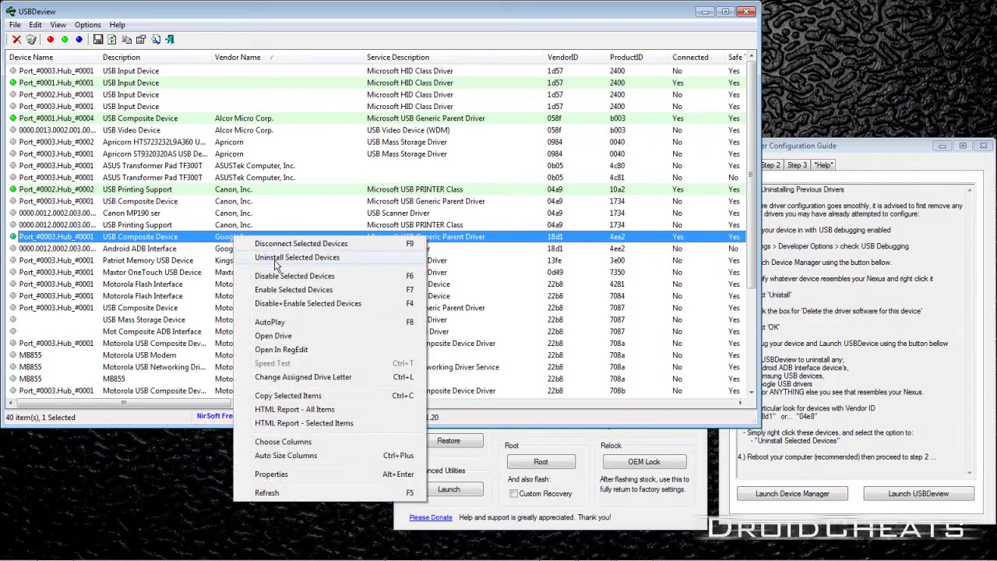
left_click(276, 260)
left_click(515, 329)
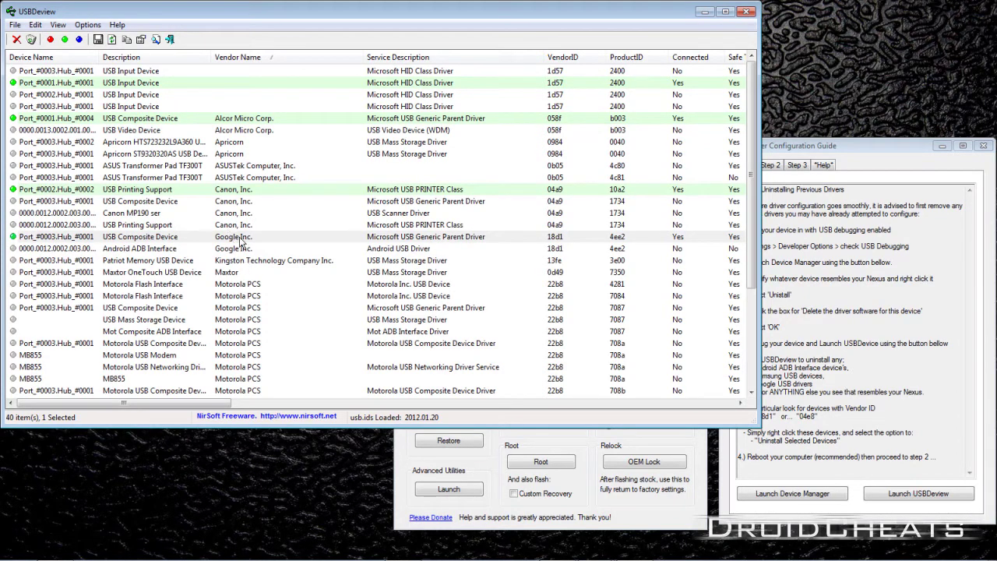
left_click(240, 238)
right_click(239, 238)
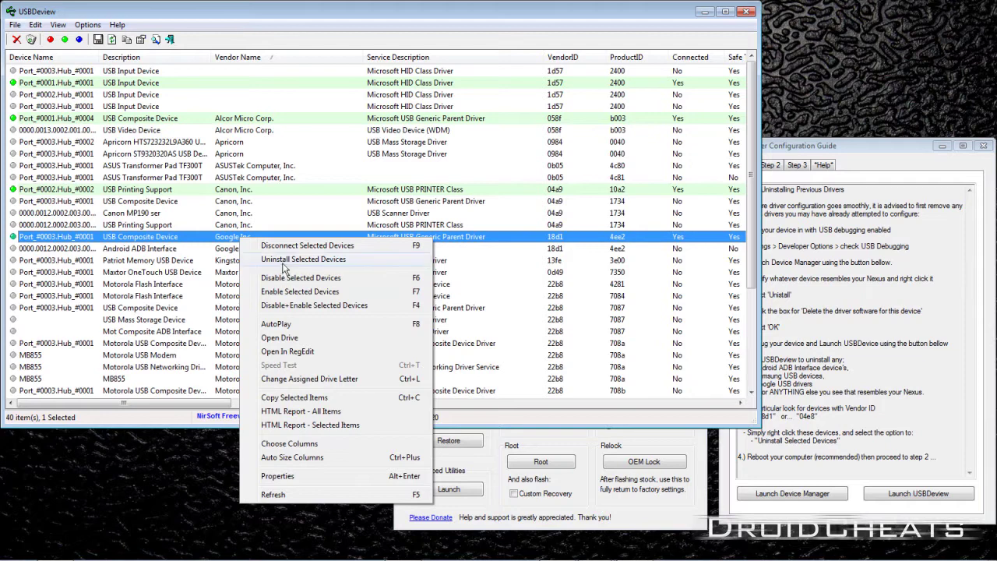
left_click(284, 260)
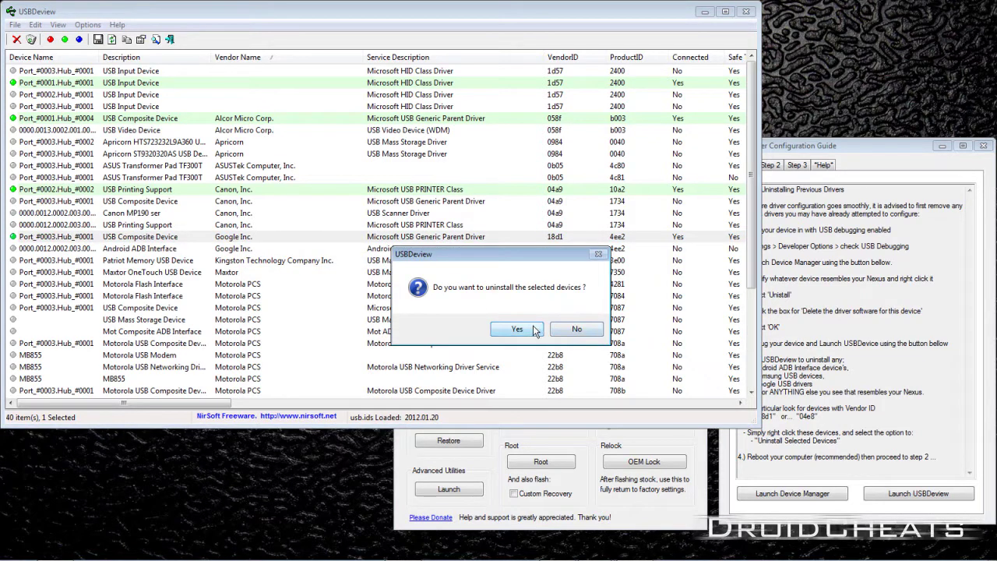
left_click(518, 329)
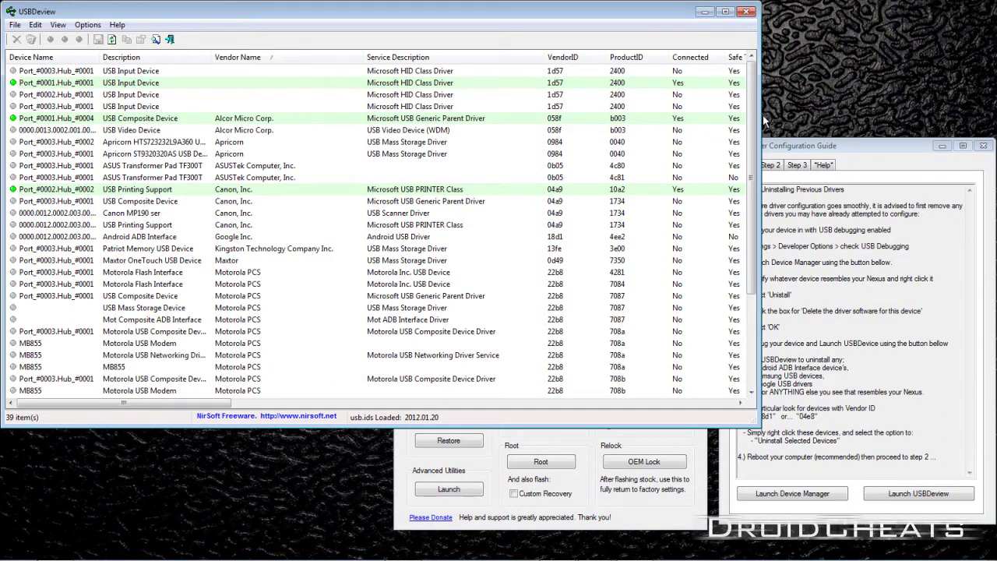
left_click_drag(763, 121, 754, 59)
left_click(747, 10)
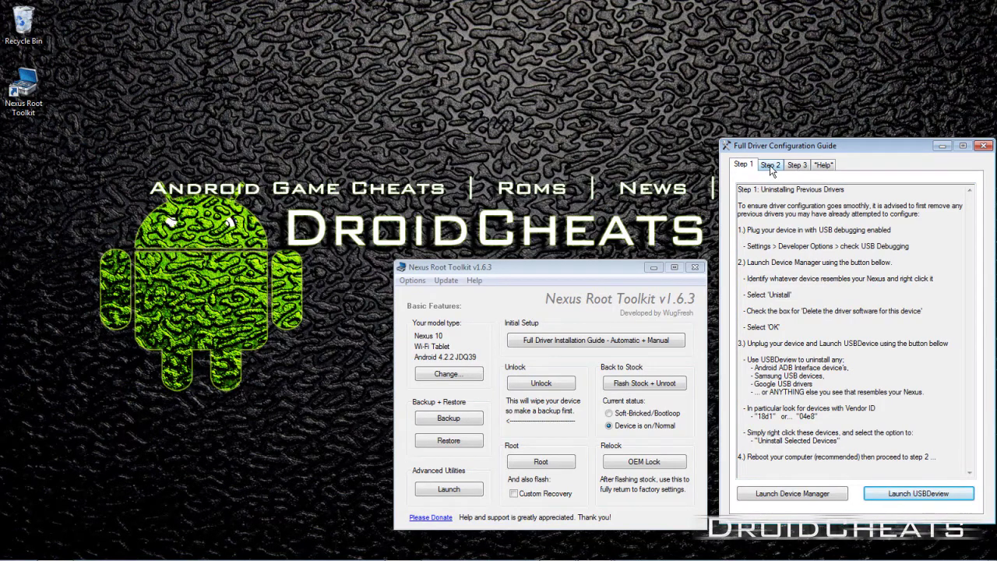
Go to Step 2 of the driver configuration guide and launch the Signed Drivers solution
left_click(771, 166)
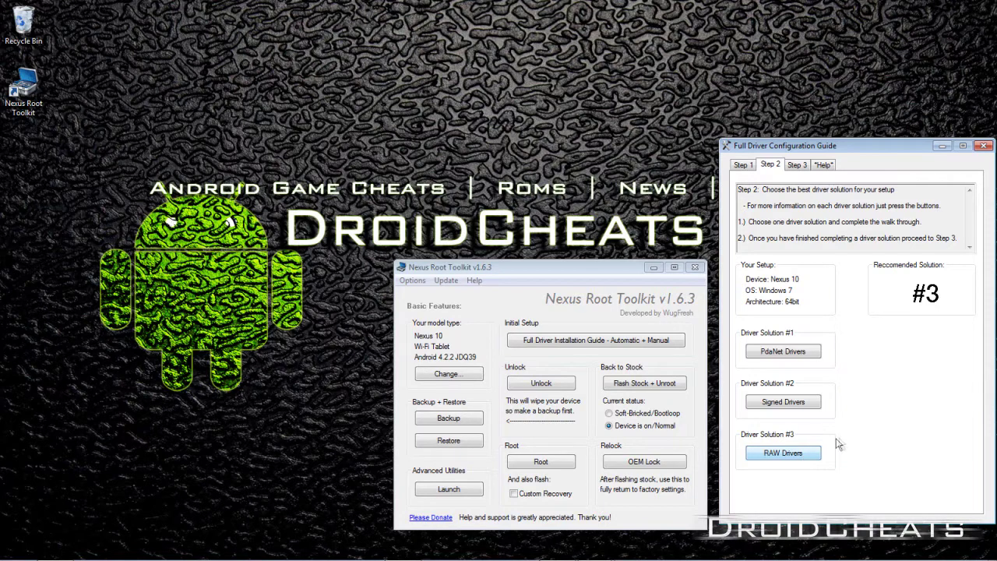
left_click(783, 402)
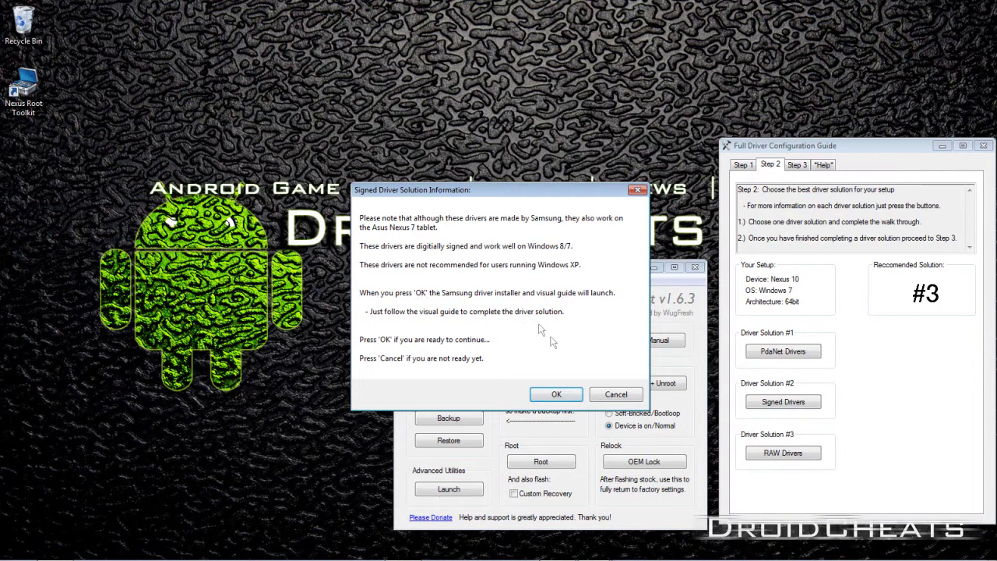
left_click(558, 395)
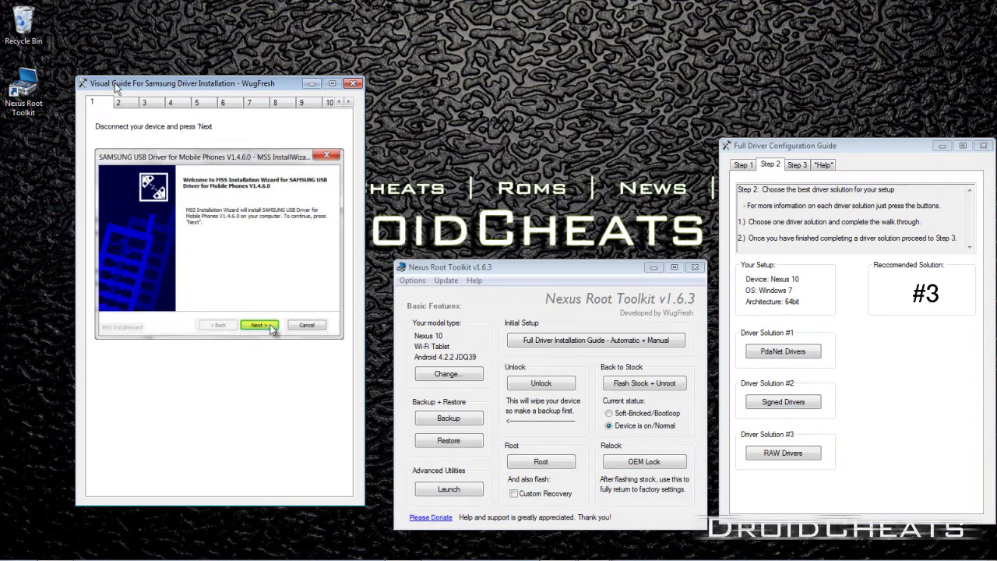
Bring the Samsung USB driver installer's prompt to the front and agree to proceed with the installation anyway
left_click_drag(116, 83, 134, 74)
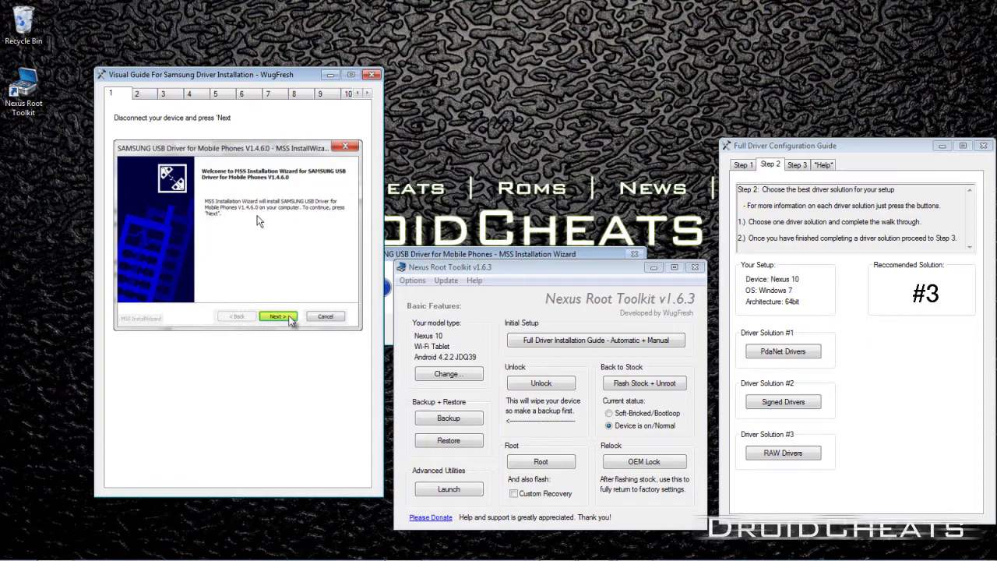
mouse_move(498, 557)
mouse_move(637, 551)
left_click(636, 550)
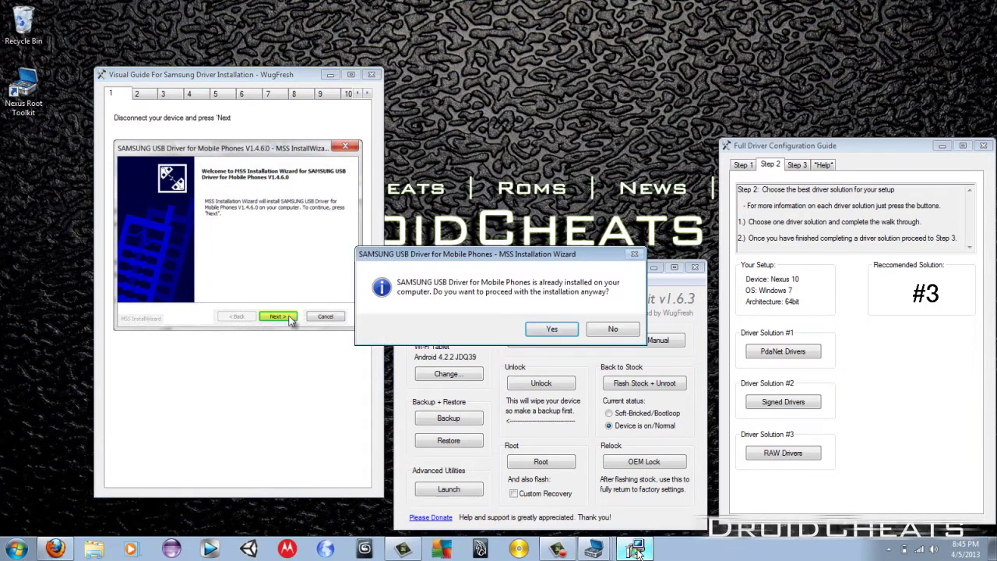
left_click(550, 330)
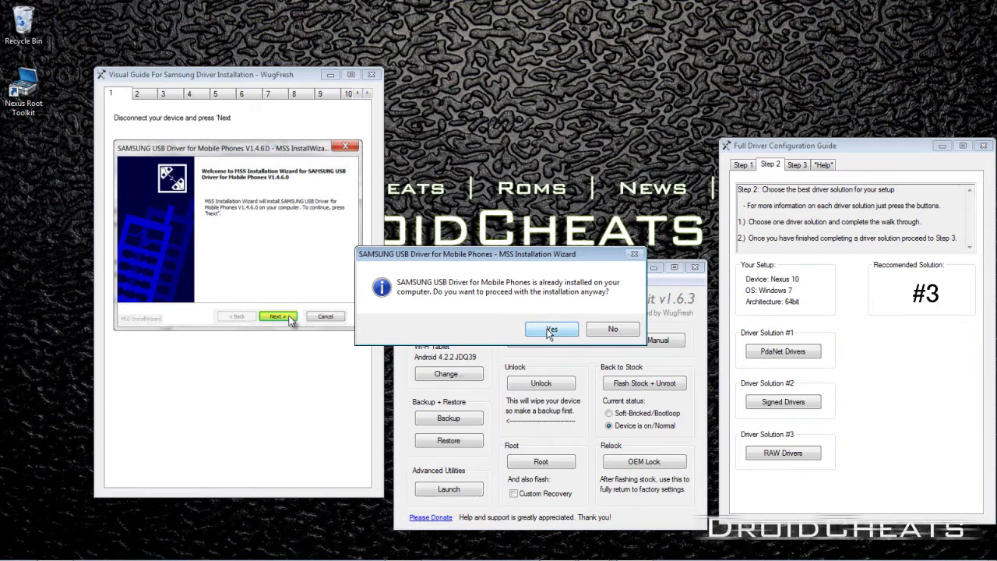
left_click(550, 330)
Start the Samsung USB driver installation with US English and United States of America, advancing the visual guide to page 4
left_click_drag(569, 168, 616, 133)
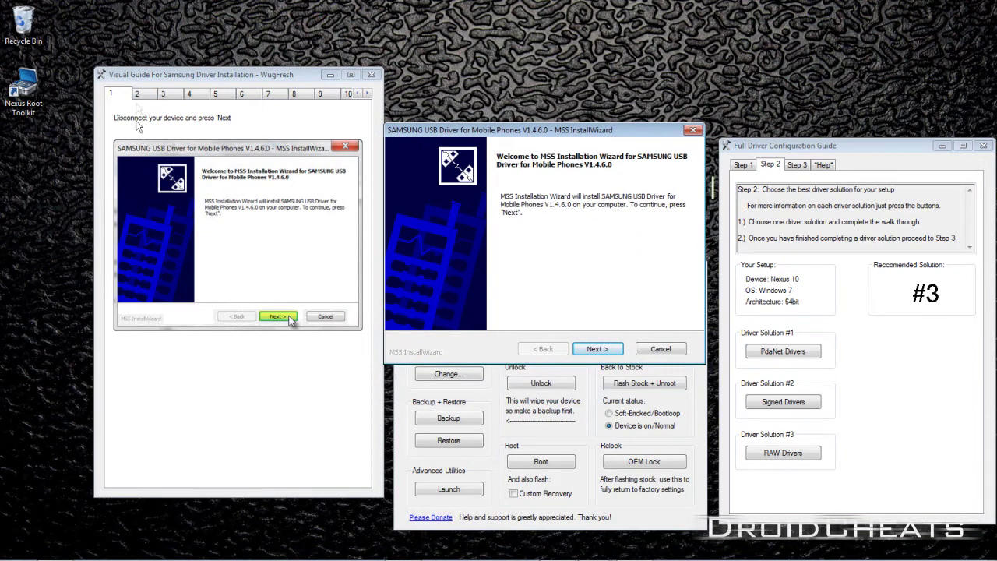
left_click(143, 94)
left_click(605, 350)
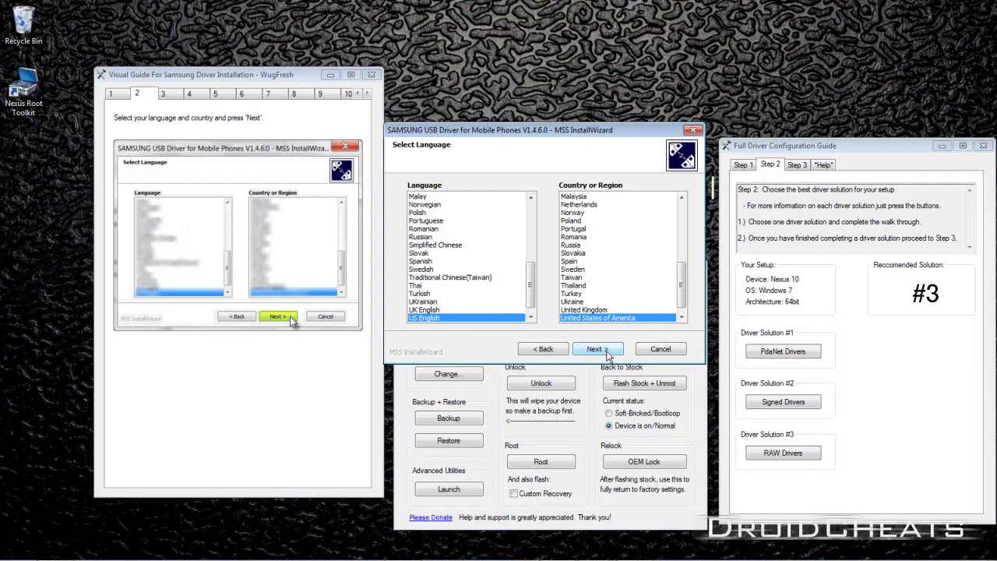
left_click(608, 352)
left_click(599, 350)
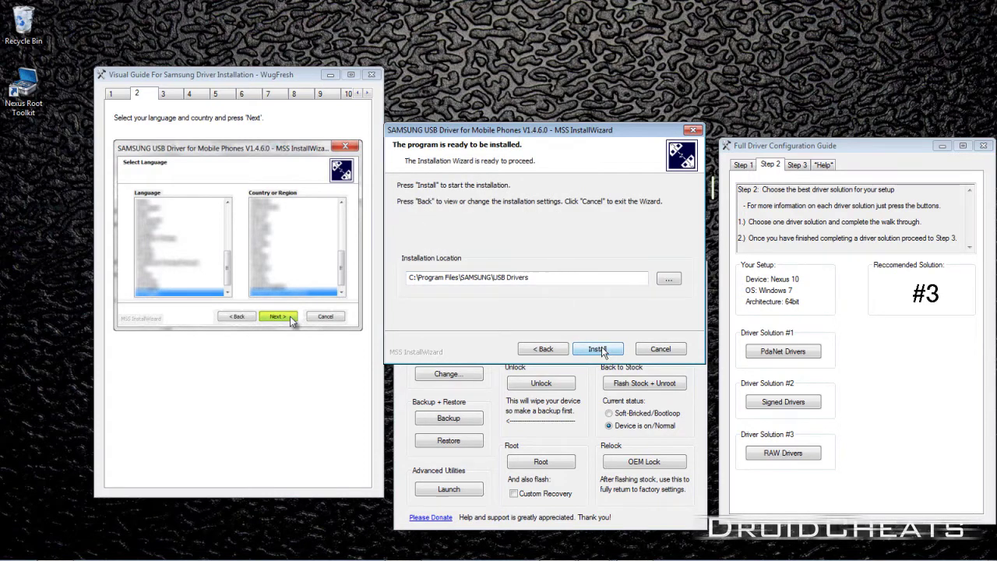
left_click(163, 97)
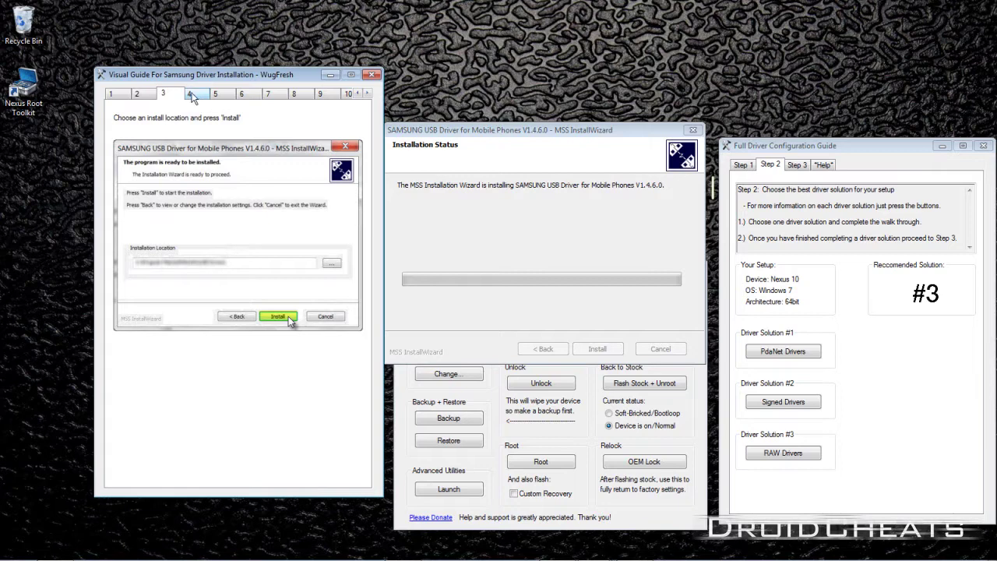
left_click(191, 95)
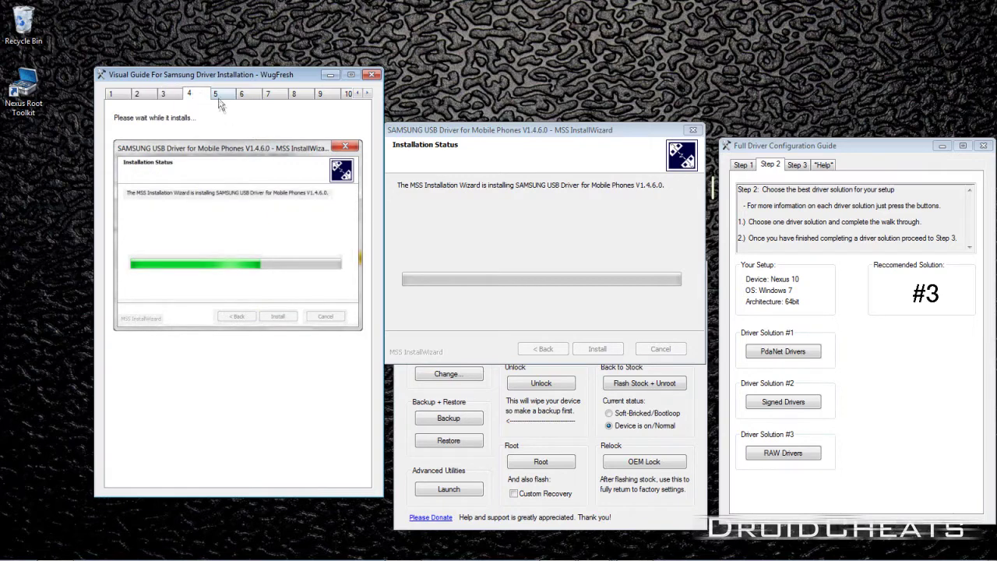
Advance the visual guide to page 5 and exit the completed Samsung USB driver installation wizard
left_click(221, 99)
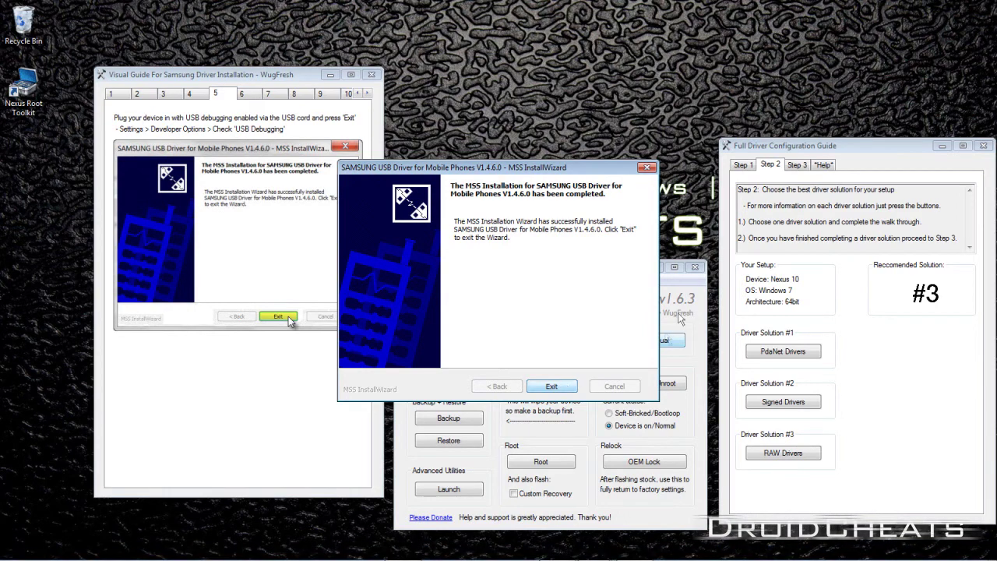
left_click(742, 165)
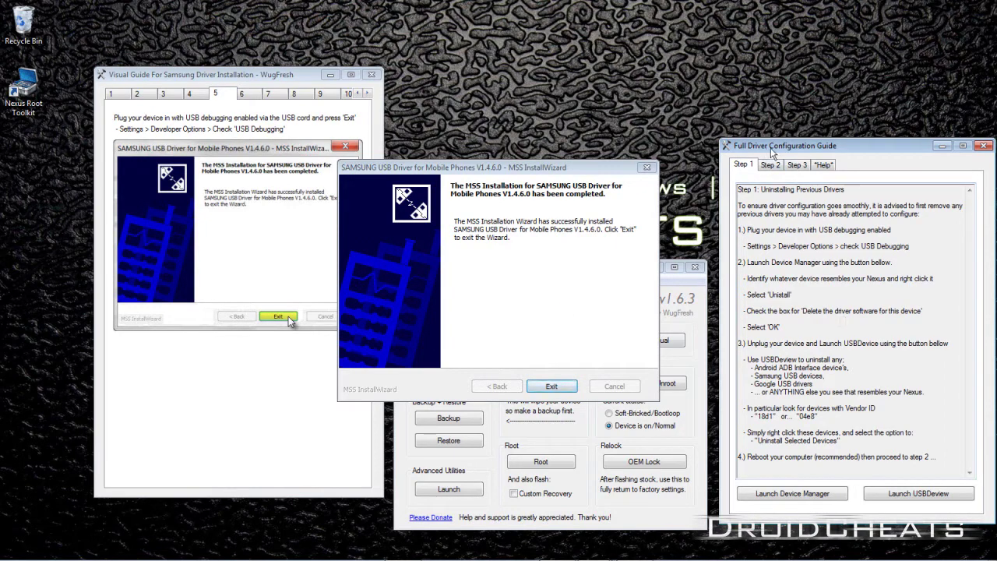
left_click(551, 387)
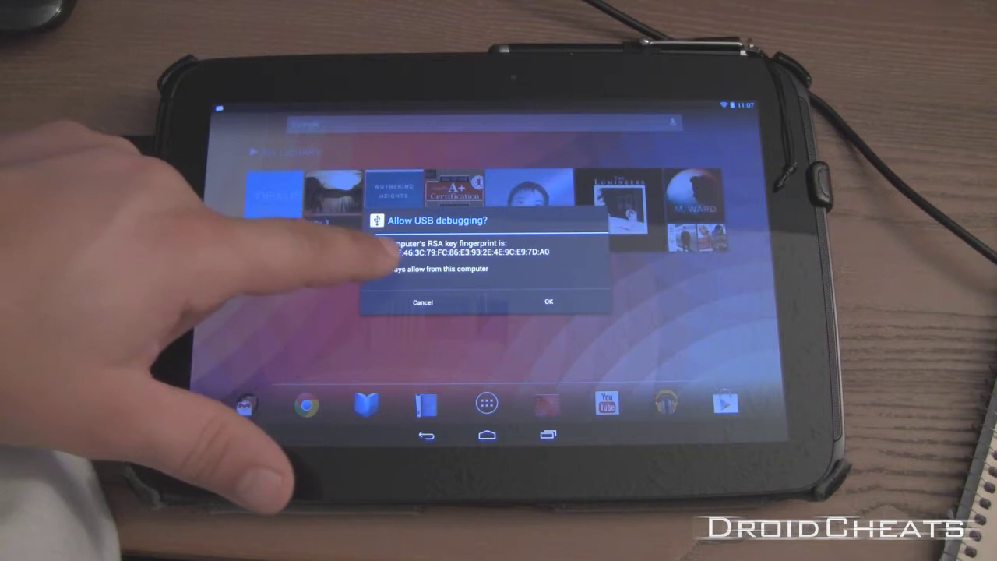
Always allow USB debugging from this computer on the tablet, and reboot it into the bootloader from page 14 of the visual guide
left_click(374, 269)
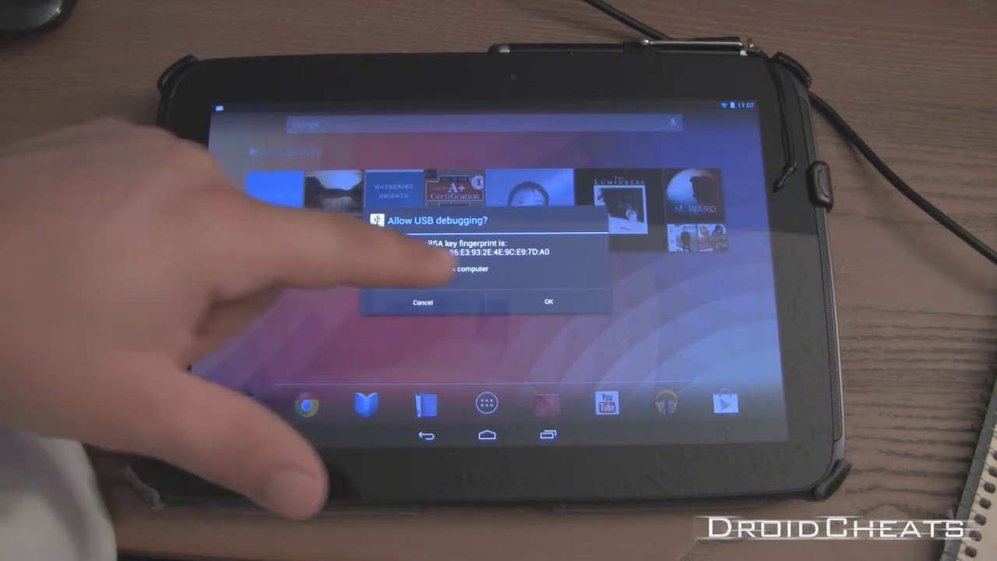
left_click(548, 301)
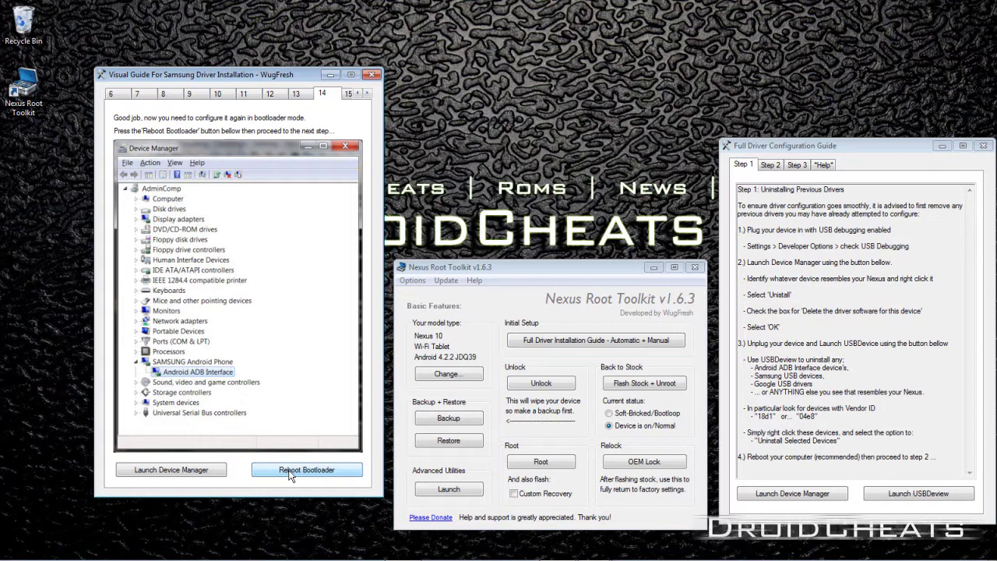
left_click(288, 472)
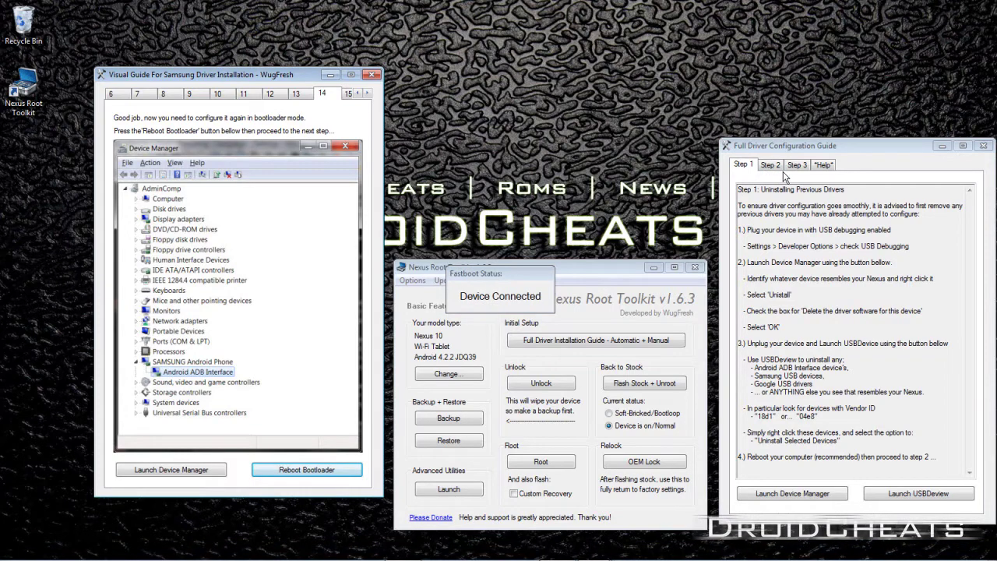
Go through the remaining pages of the Samsung driver visual guide up to page 23 and reboot the device from there
left_click(194, 94)
left_click(217, 94)
left_click(246, 94)
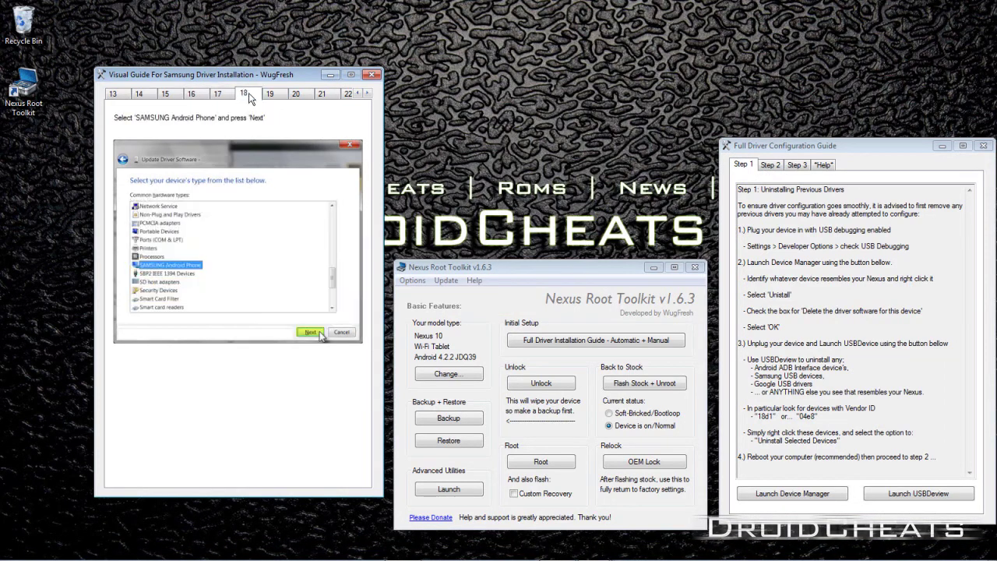
left_click(280, 97)
left_click(302, 97)
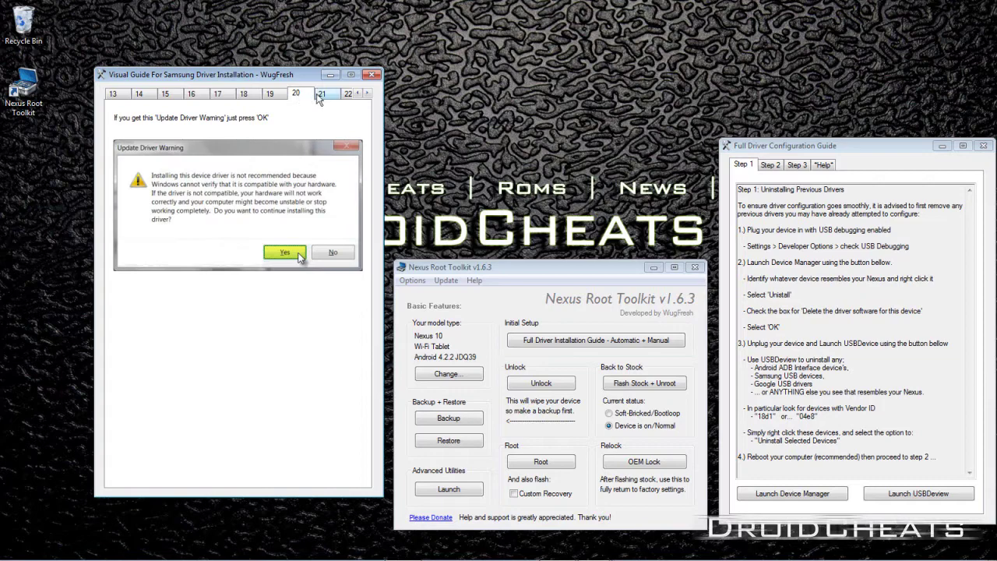
left_click(320, 95)
left_click(345, 92)
left_click(366, 94)
left_click(324, 95)
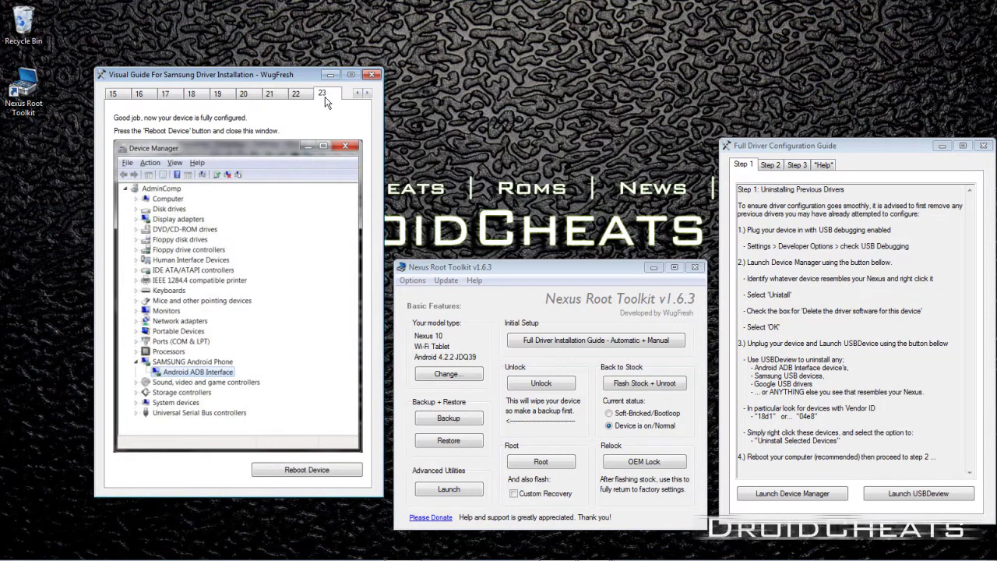
left_click(349, 477)
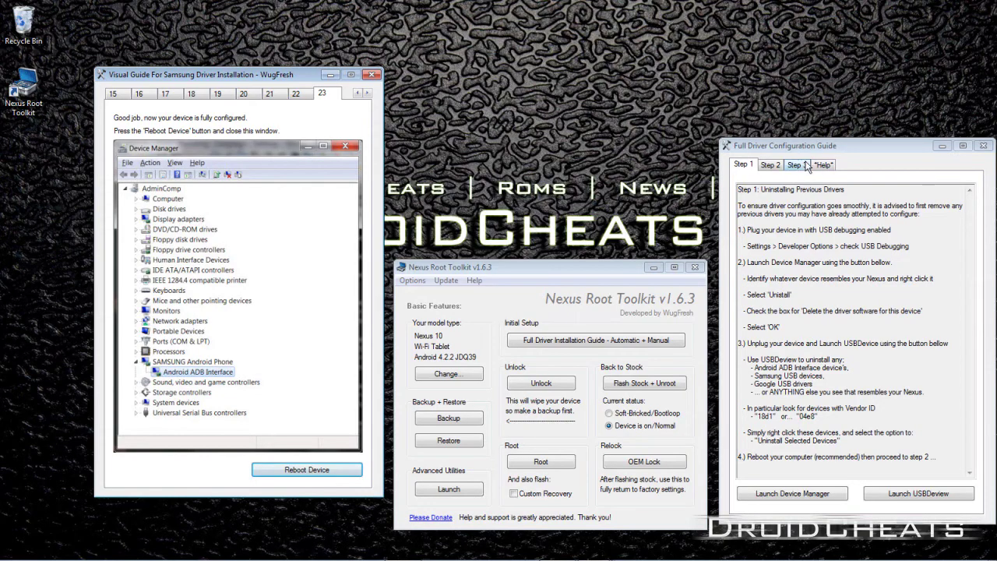
Go to Step 3 of the driver configuration guide and run the Full Driver Test
left_click(796, 165)
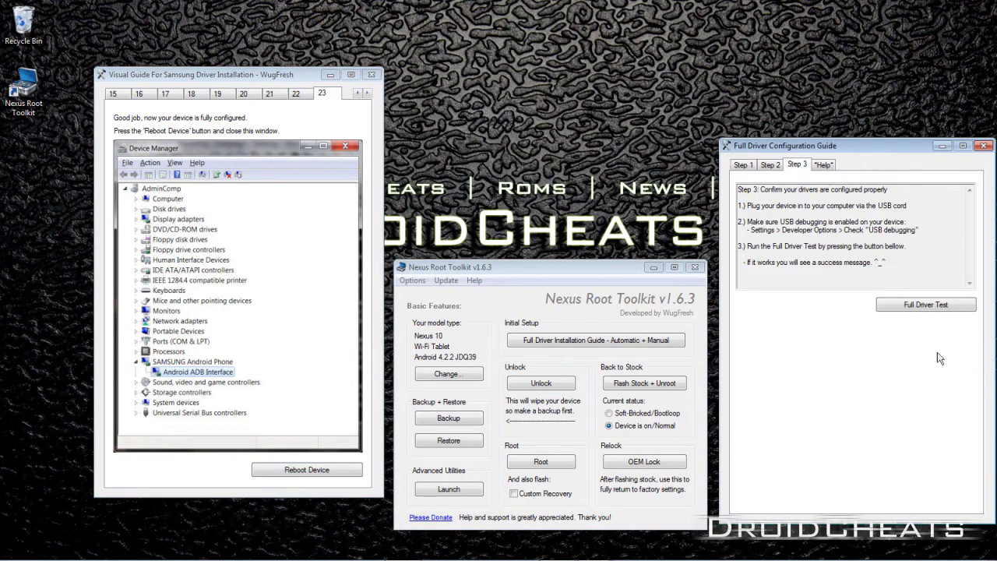
left_click(937, 302)
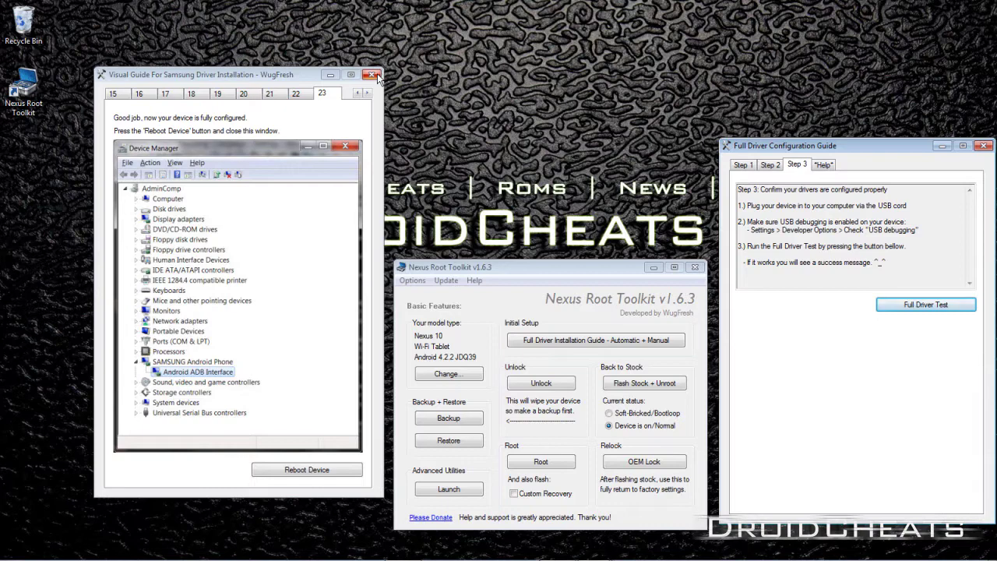
Close the driver configuration guide, dismissing the AutoIt error, and relaunch the Nexus Root Toolkit
left_click(987, 147)
key("Return")
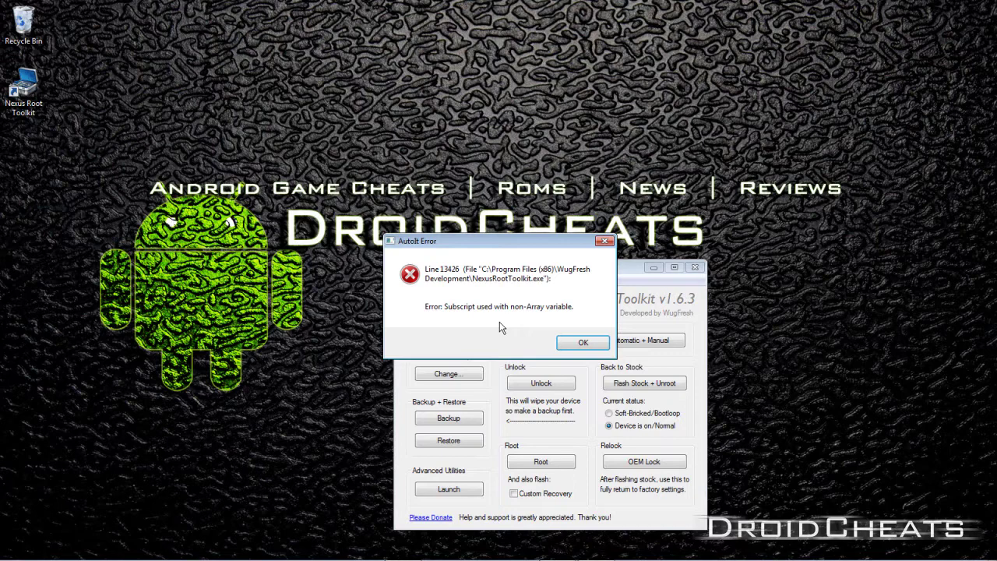
left_click(580, 345)
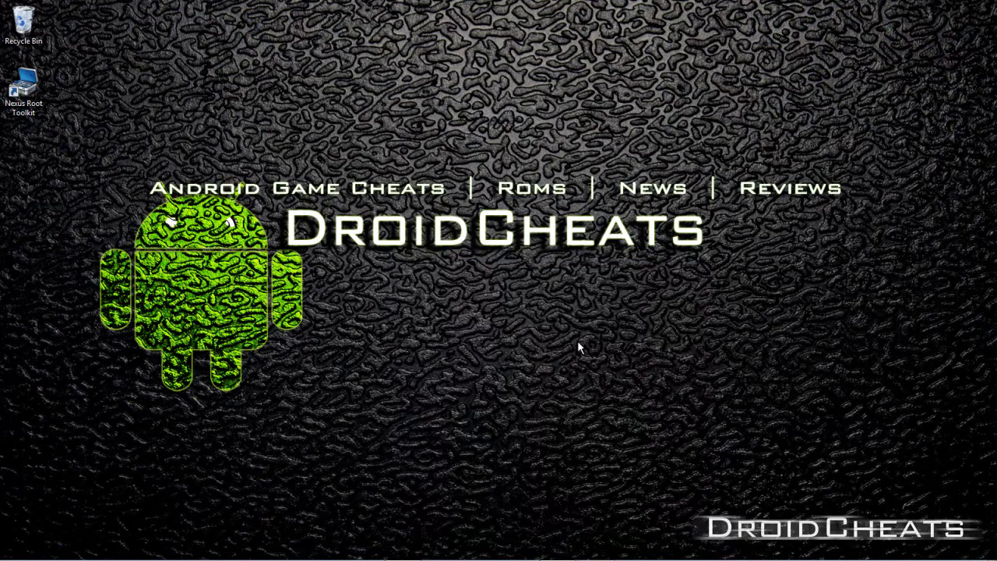
double_click(29, 91)
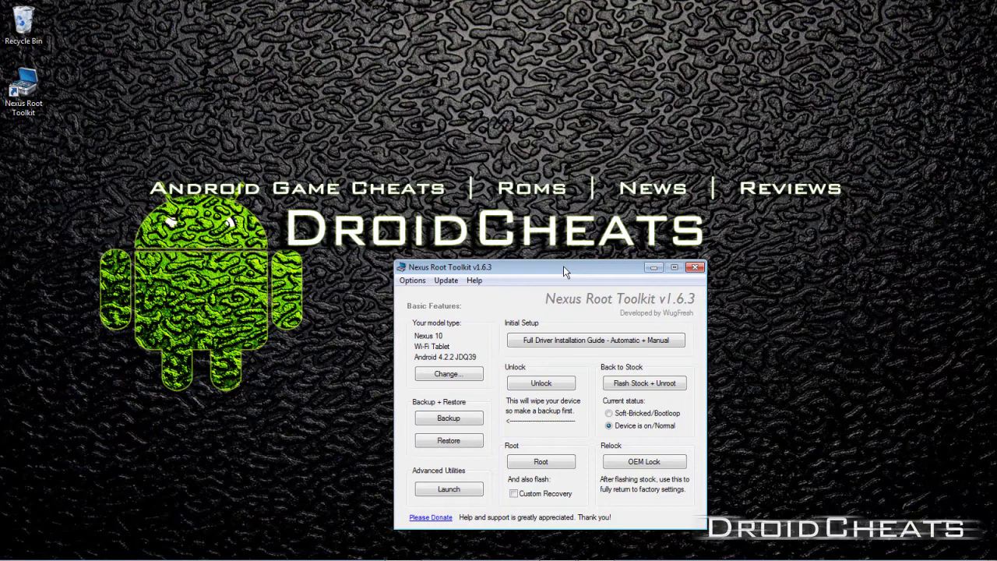
left_click_drag(564, 265, 568, 256)
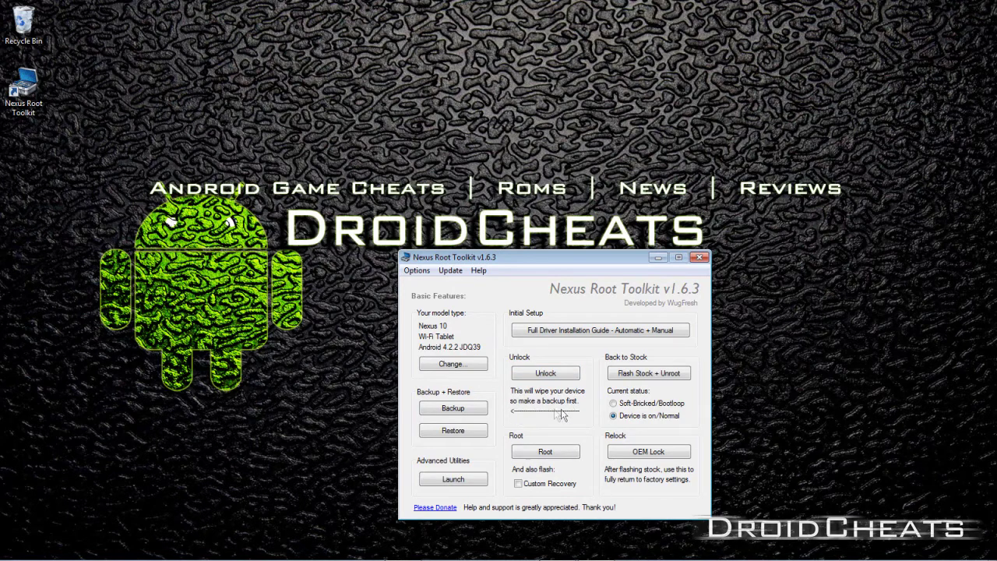
Examine the backup utilities, trying the System apps+data option for an all-apps backup, and close them without creating a backup
left_click(447, 411)
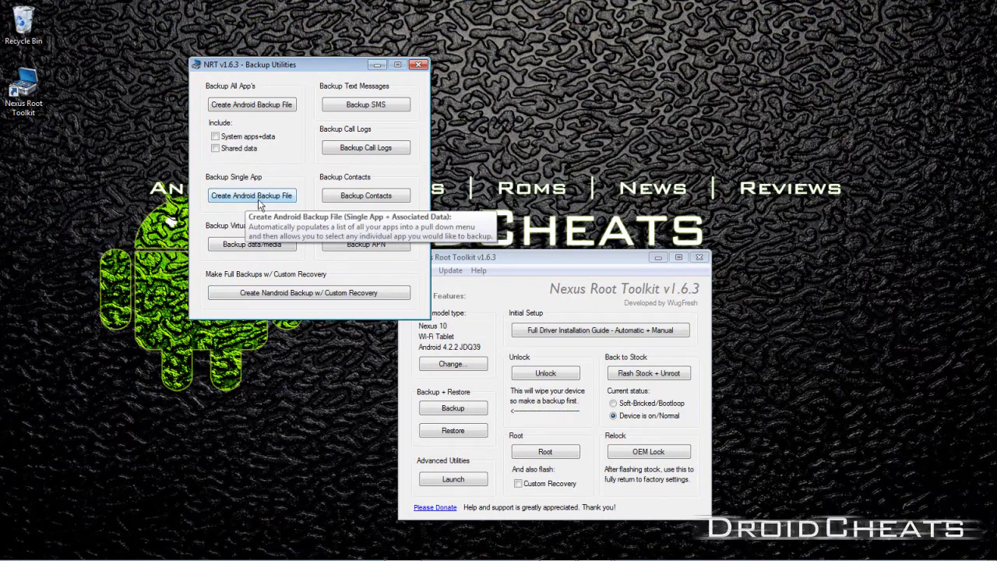
left_click(215, 136)
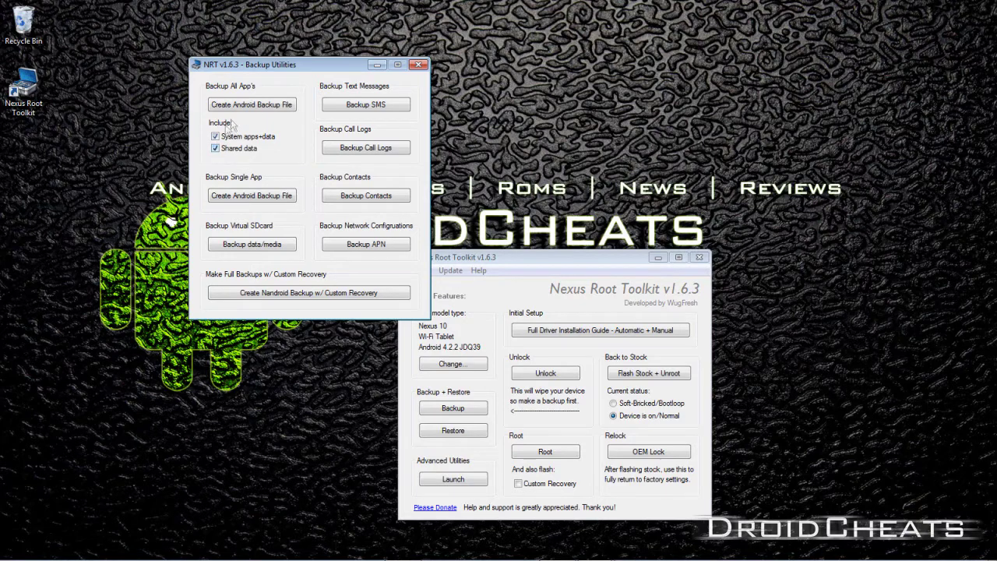
left_click(215, 137)
left_click(419, 67)
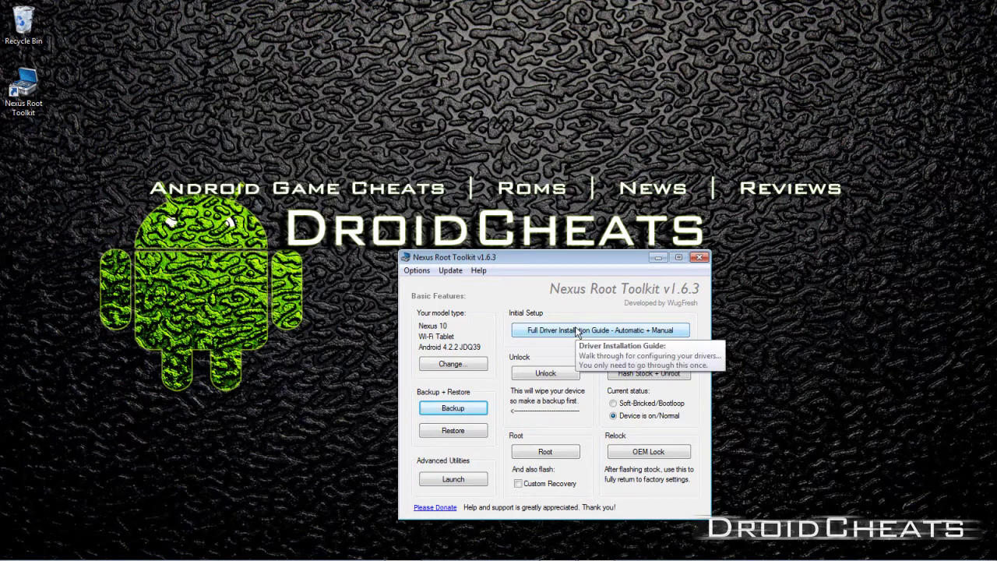
Start the device unlock with automatic reboot into bootloader mode, and choose Yes on the tablet to unlock its bootloader
left_click(543, 375)
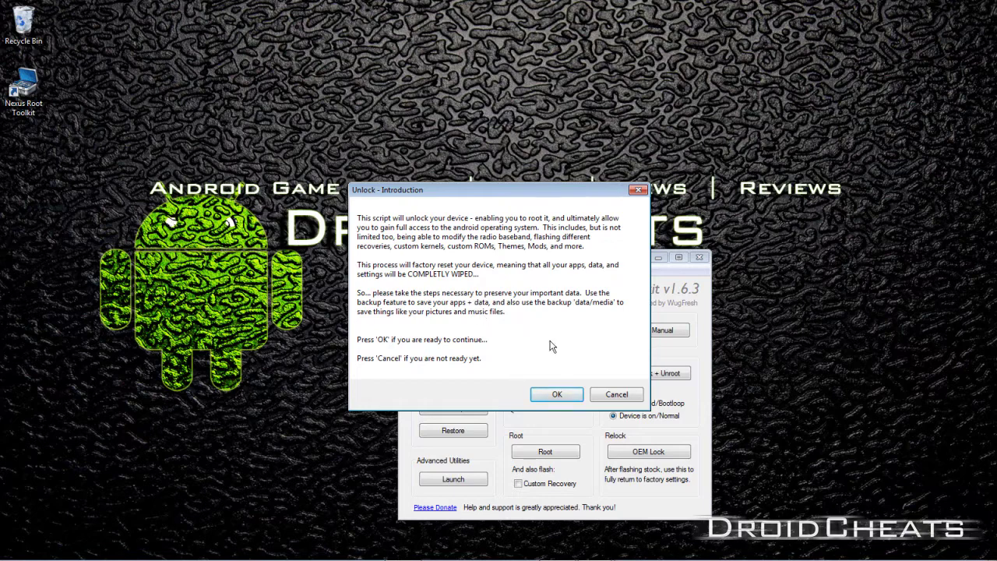
left_click(557, 395)
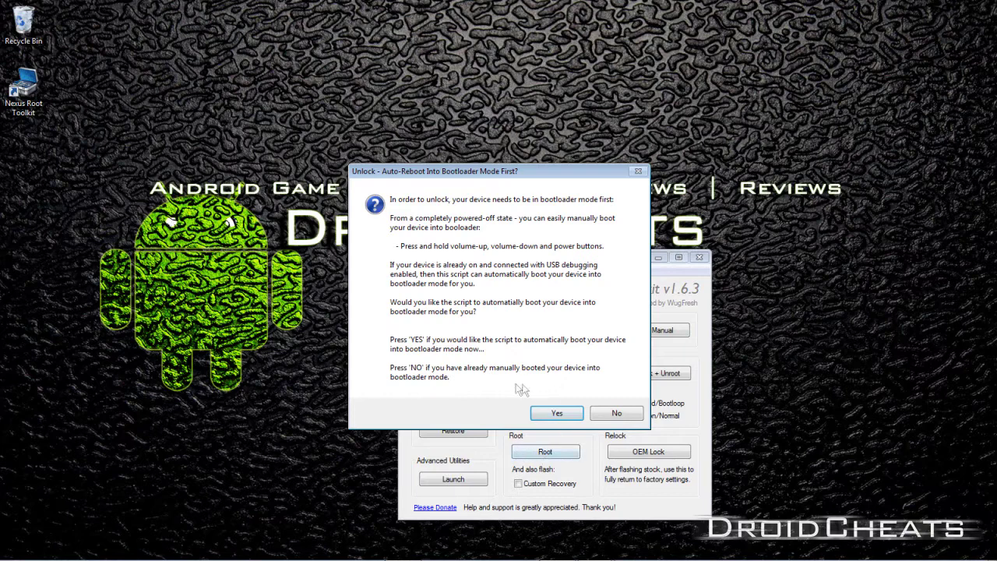
left_click(556, 414)
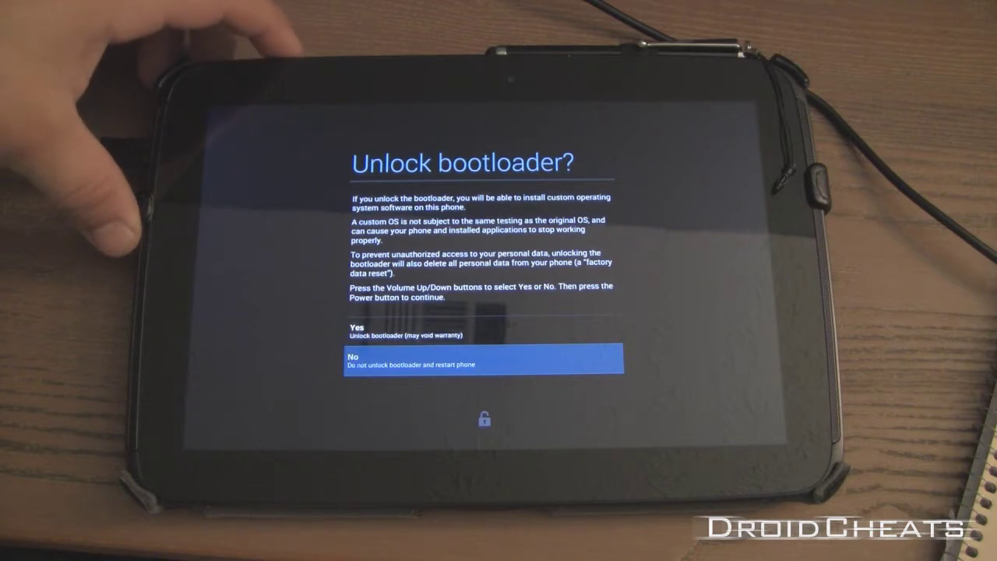
key("XF86AudioRaiseVolume")
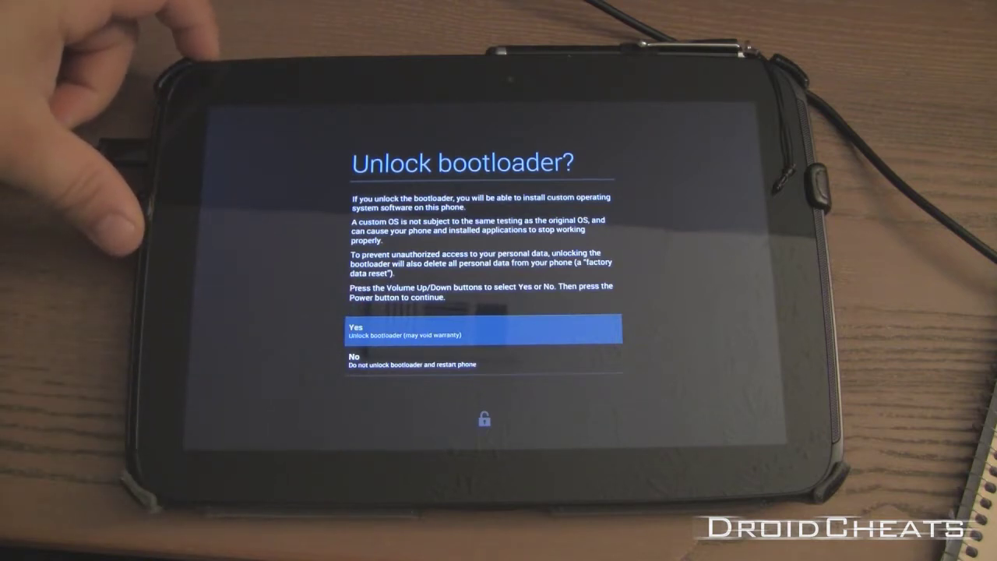
key("Return")
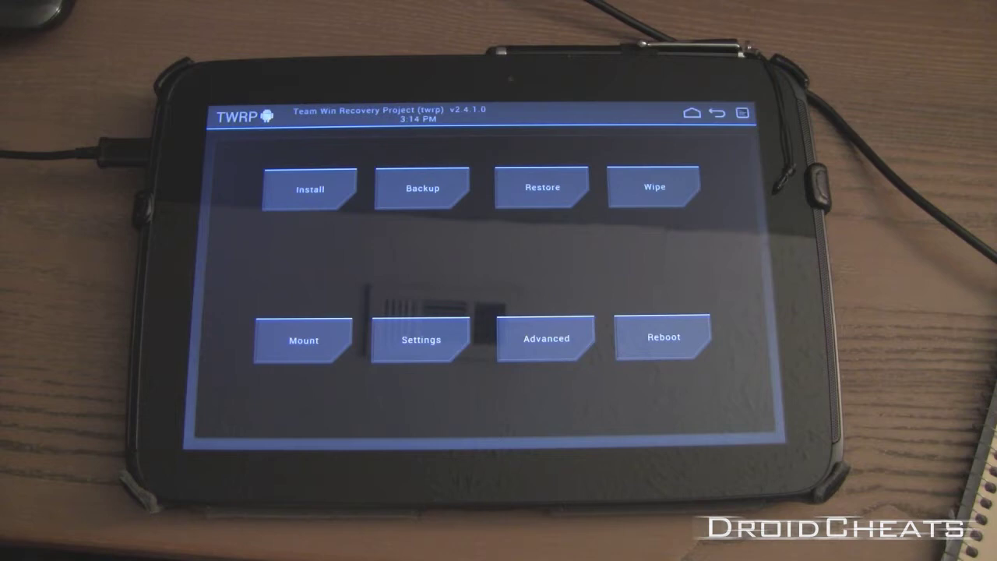
Run a factory reset from TWRP's wipe options on the tablet and return to the Wipe Menu
left_click(654, 187)
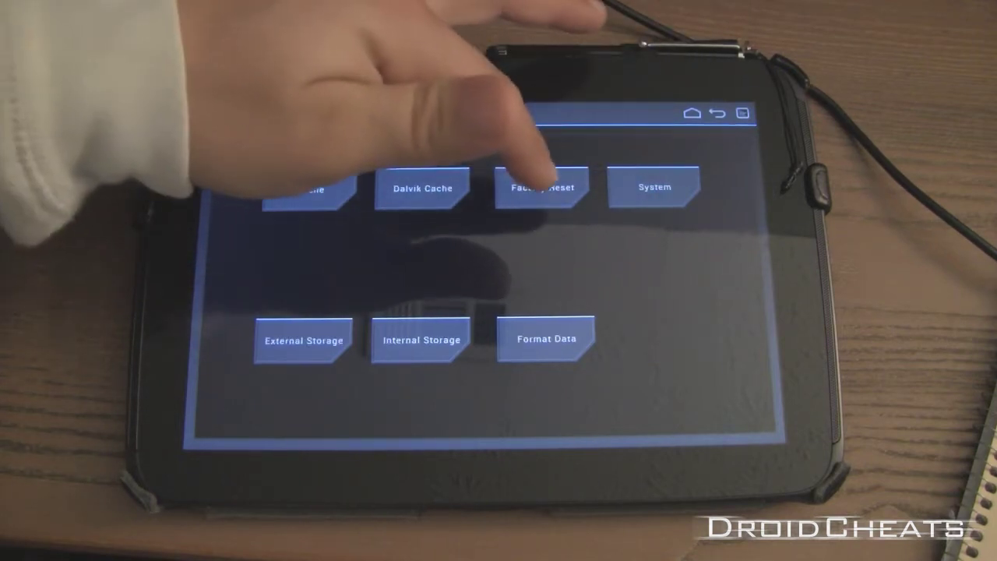
left_click(541, 187)
left_click_drag(404, 411, 563, 409)
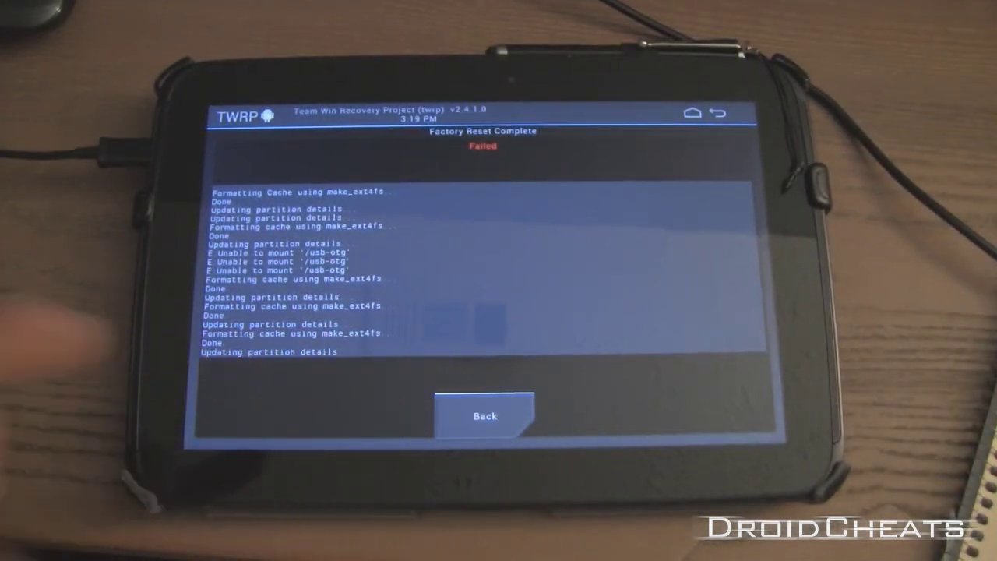
left_click(484, 416)
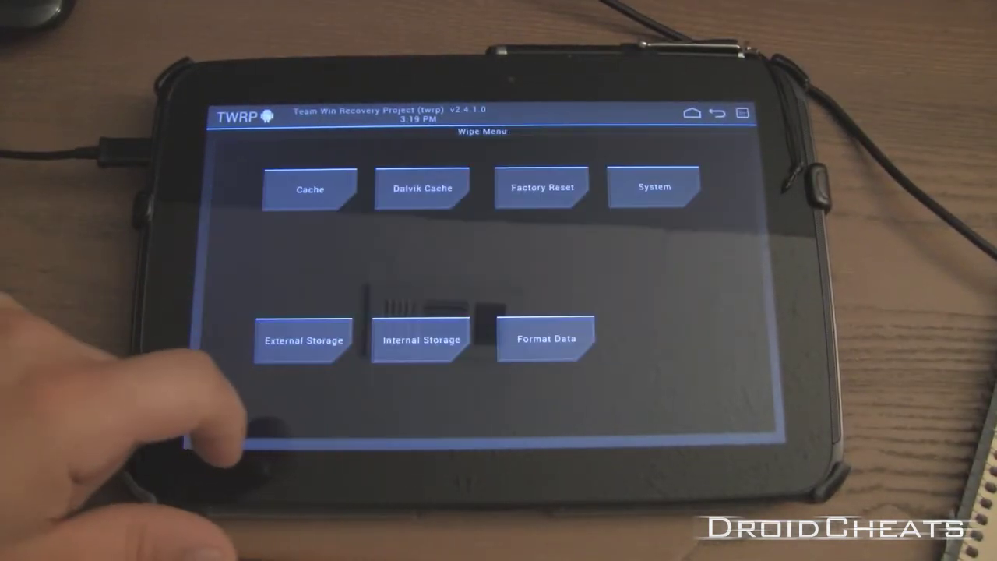
Return to the TWRP main screen and reboot the tablet into the system
left_click(692, 113)
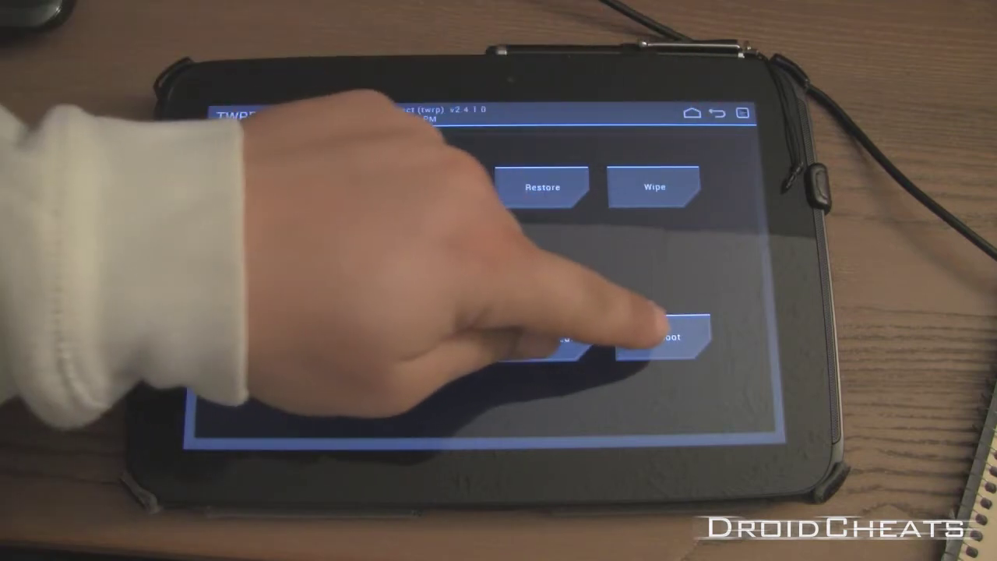
left_click(662, 337)
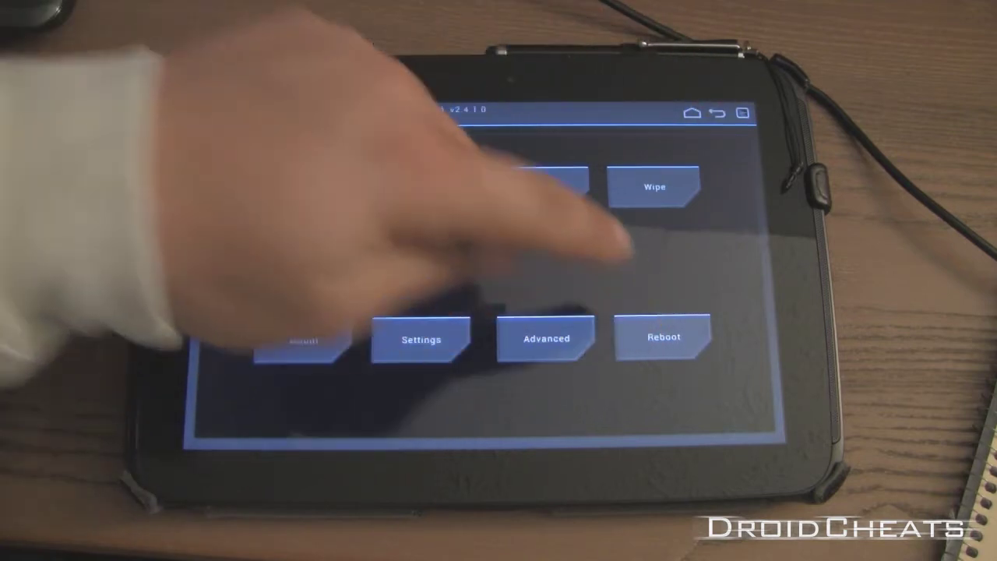
left_click(310, 190)
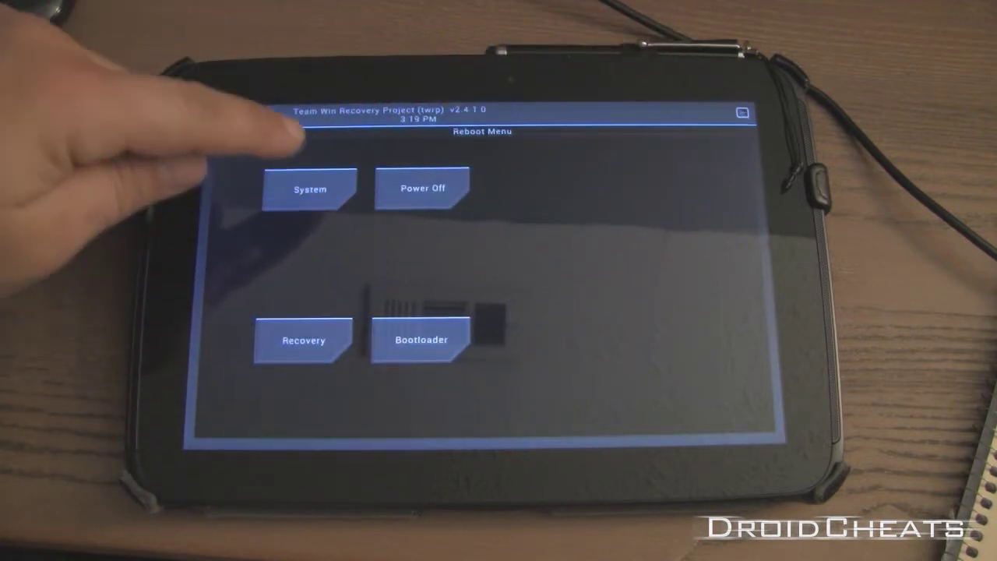